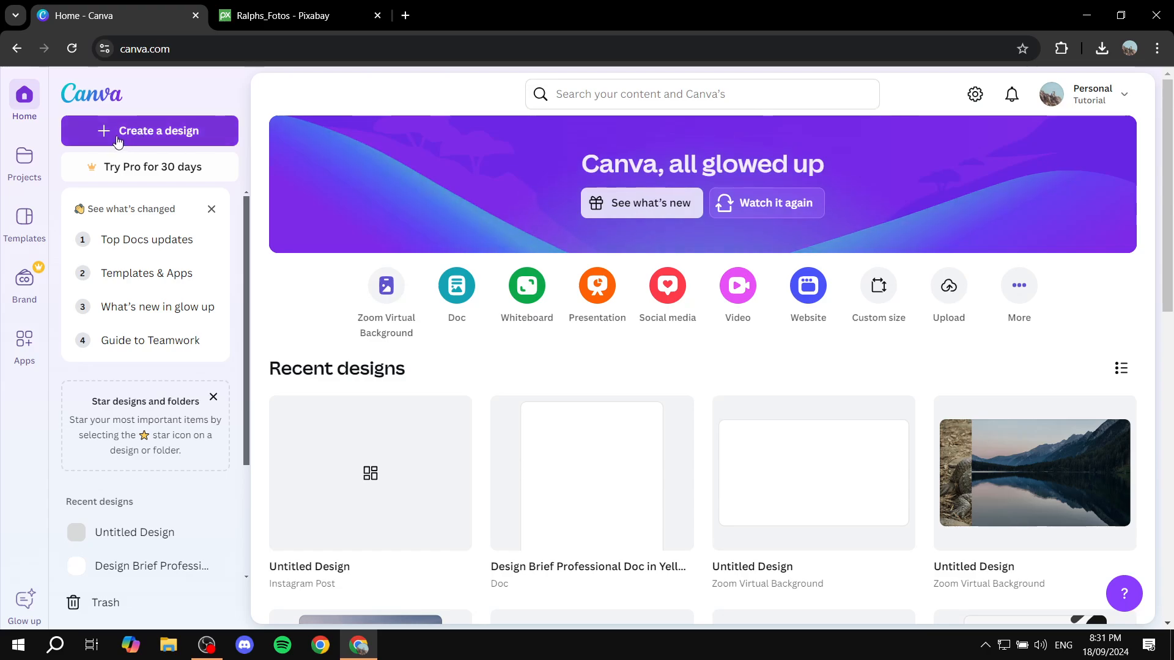
Upload the image canary-4248324_1920.jpg from the Downloads folder as the starting file
click(949, 287)
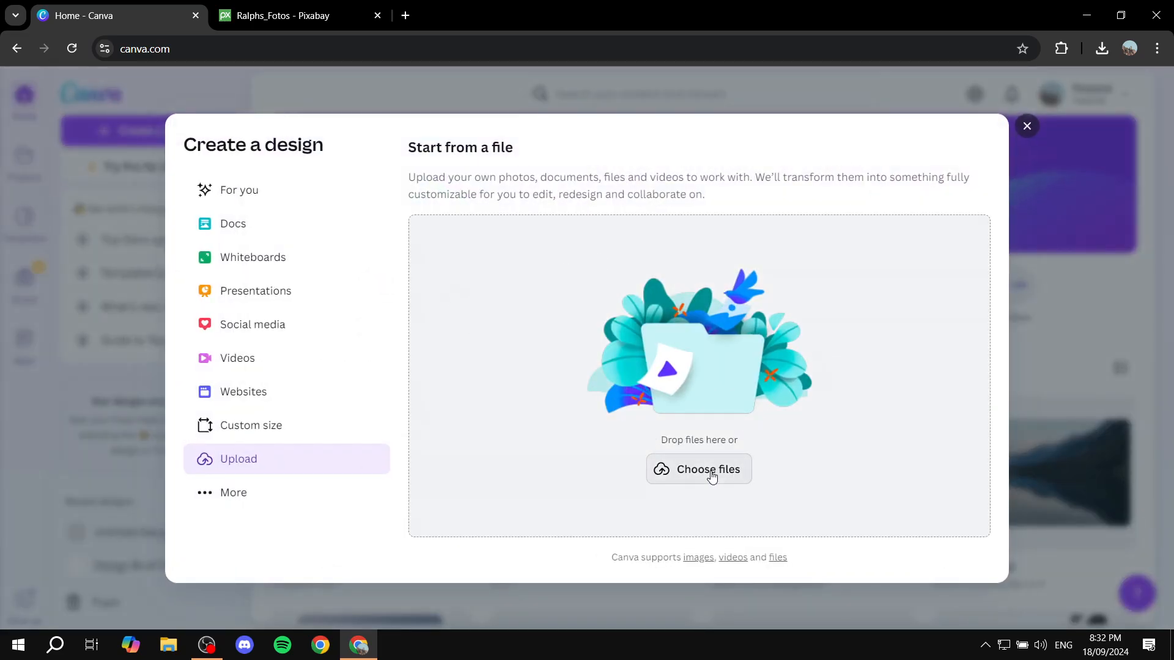
click(291, 15)
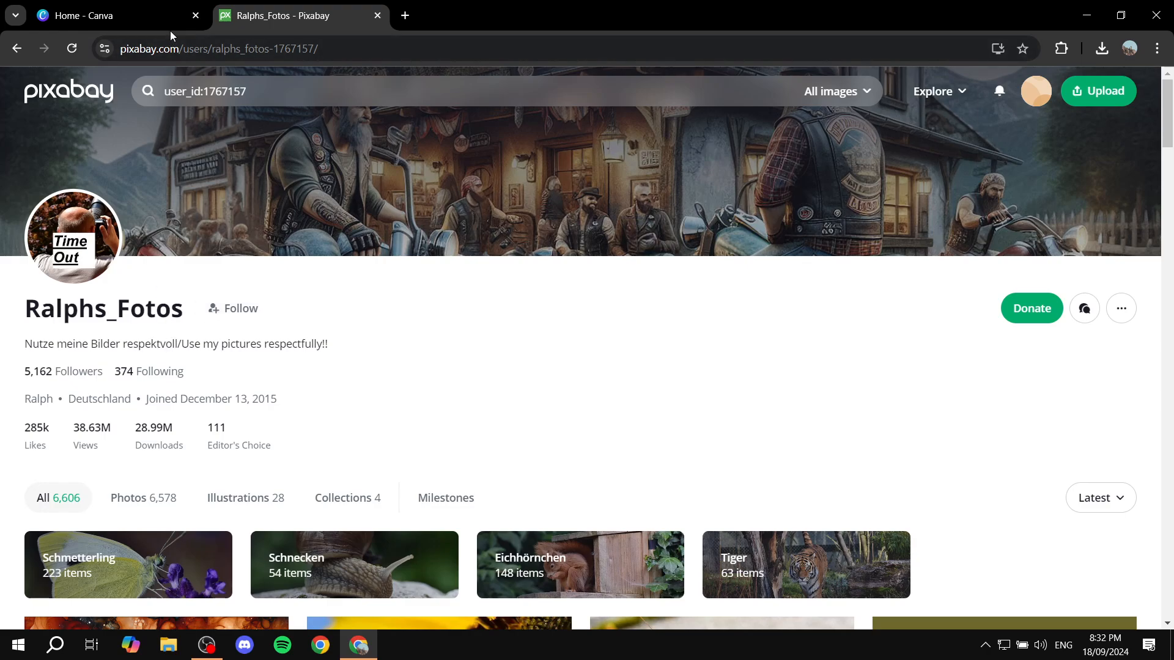
click(159, 7)
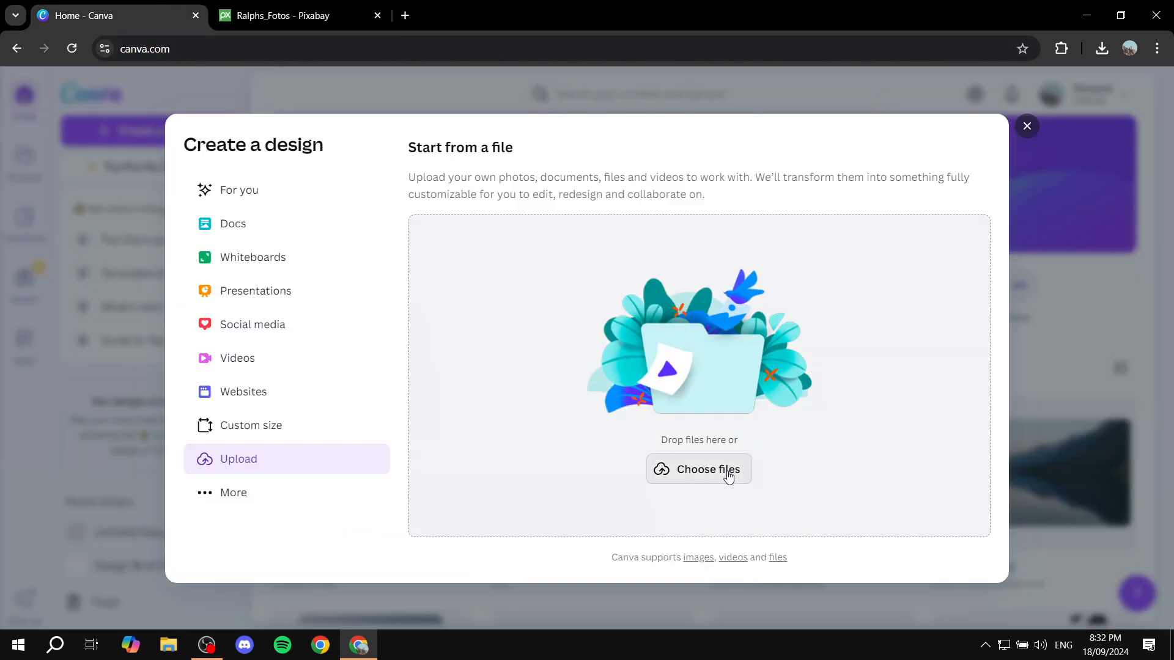
click(729, 476)
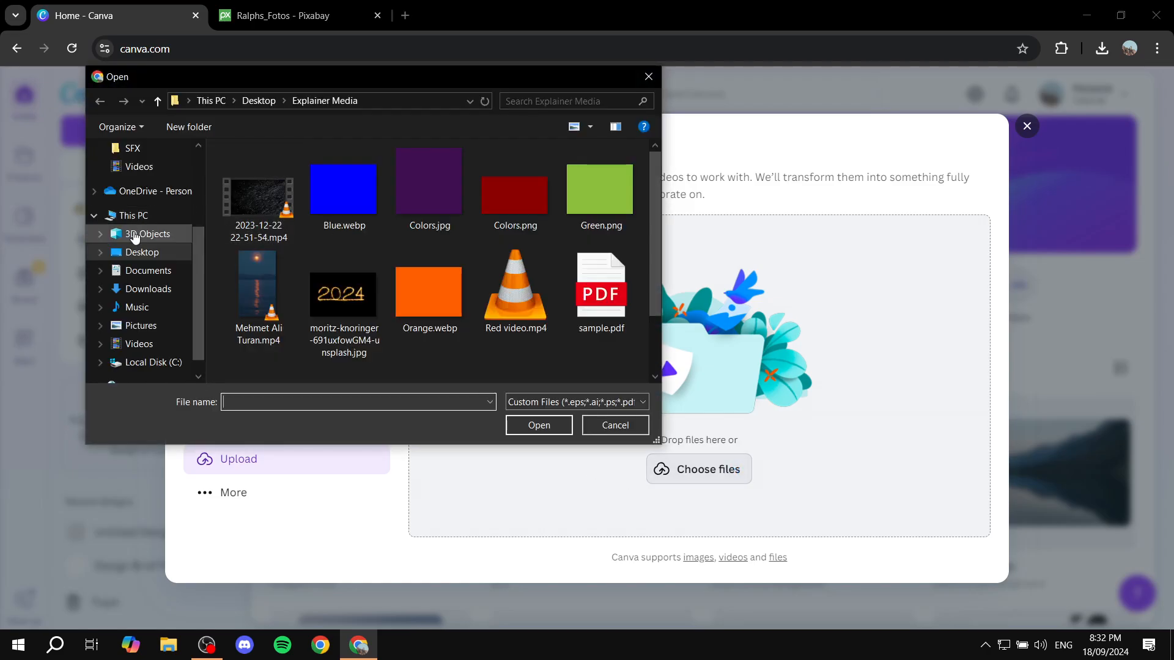
click(148, 289)
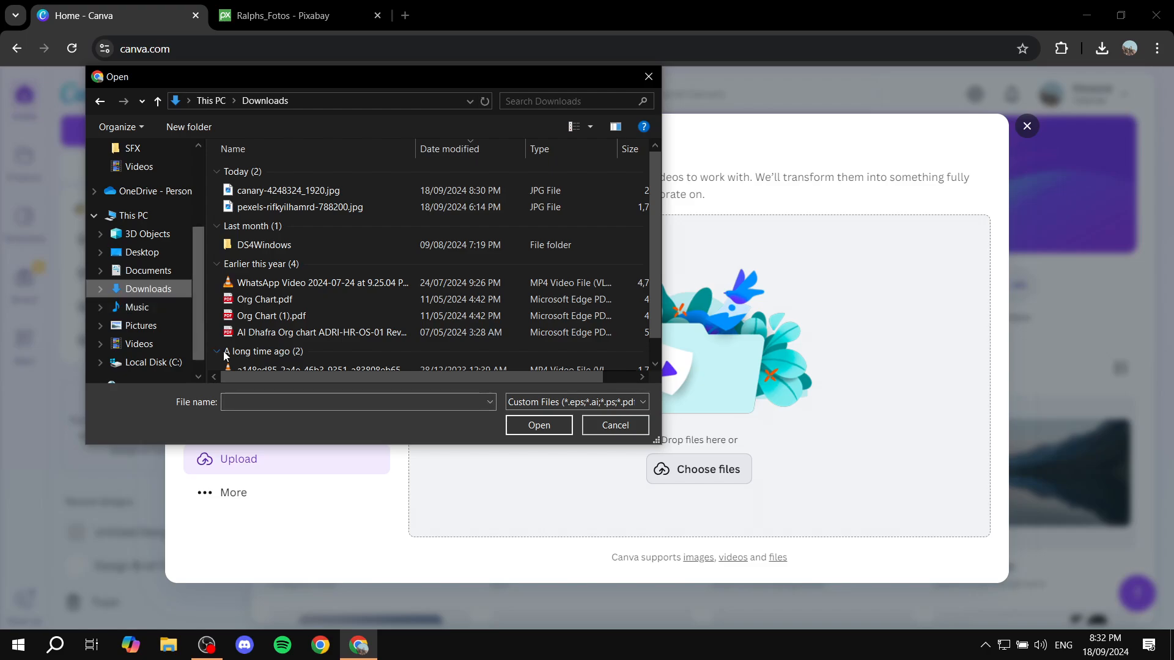
double_click(369, 194)
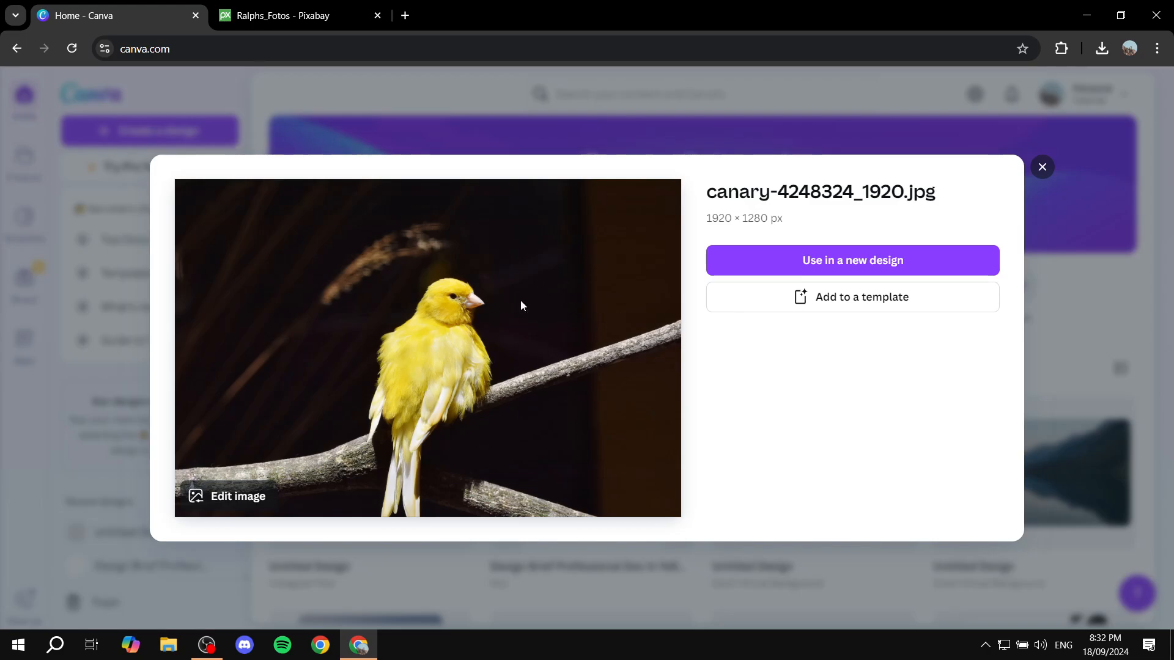
Use the uploaded canary image in a new custom-size design of 1920 × 1280 px
click(845, 264)
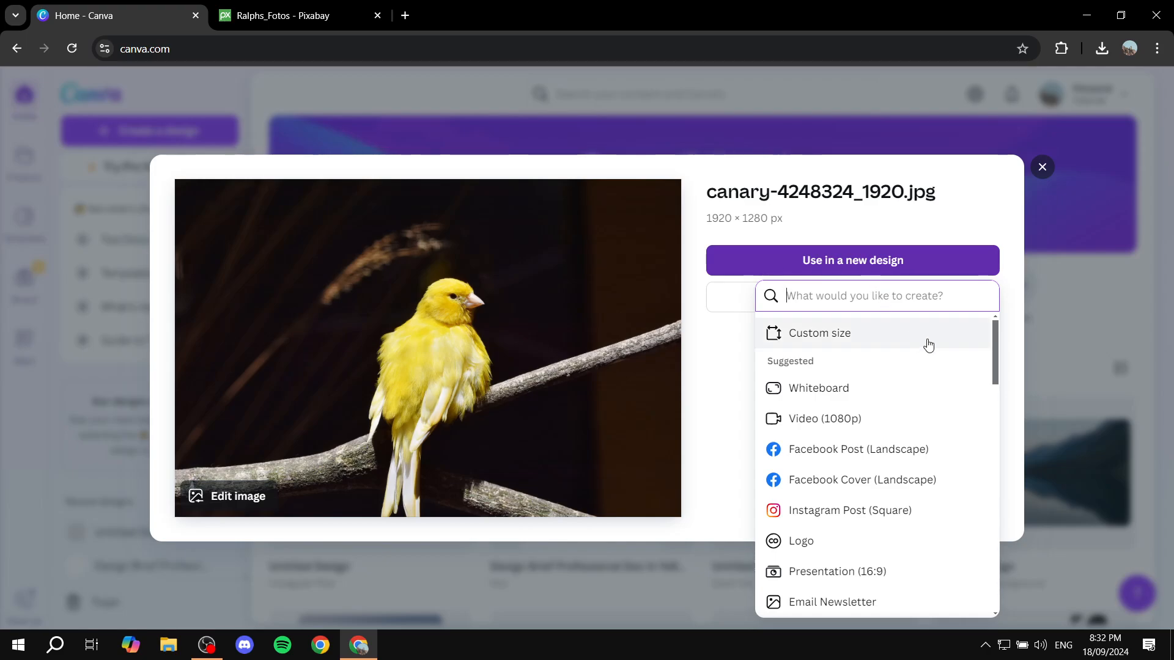
click(857, 335)
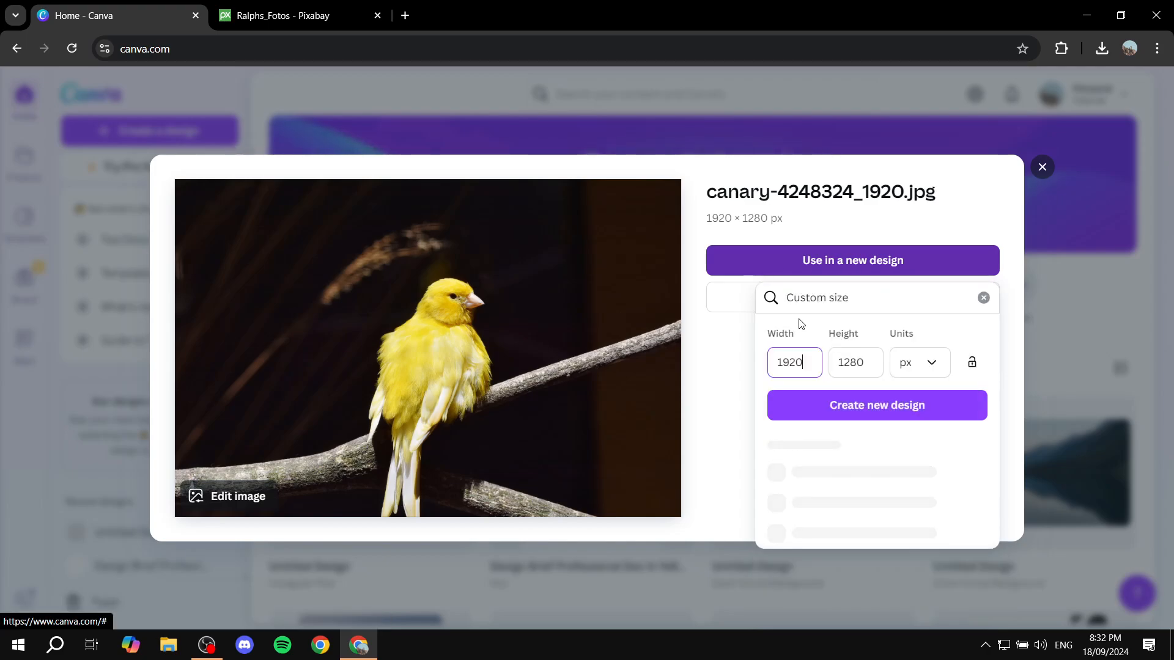
click(890, 408)
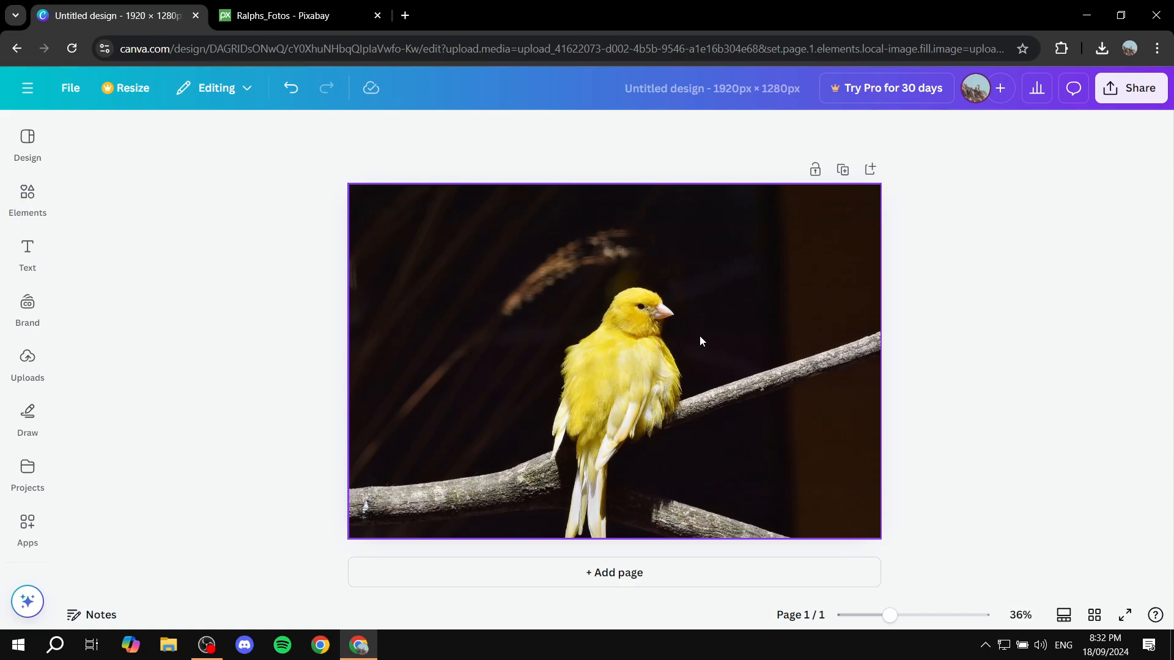
Copy the canary photo and paste the duplicate aligned exactly over the original on the page
click(655, 313)
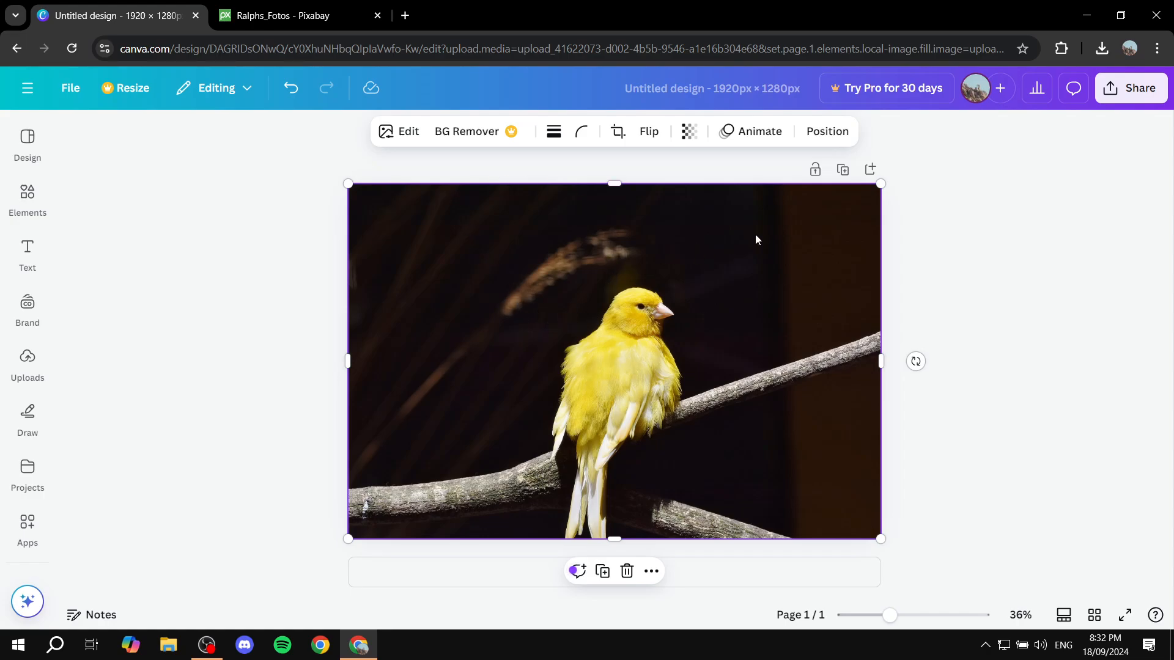
right_click(777, 214)
click(828, 236)
right_click(677, 299)
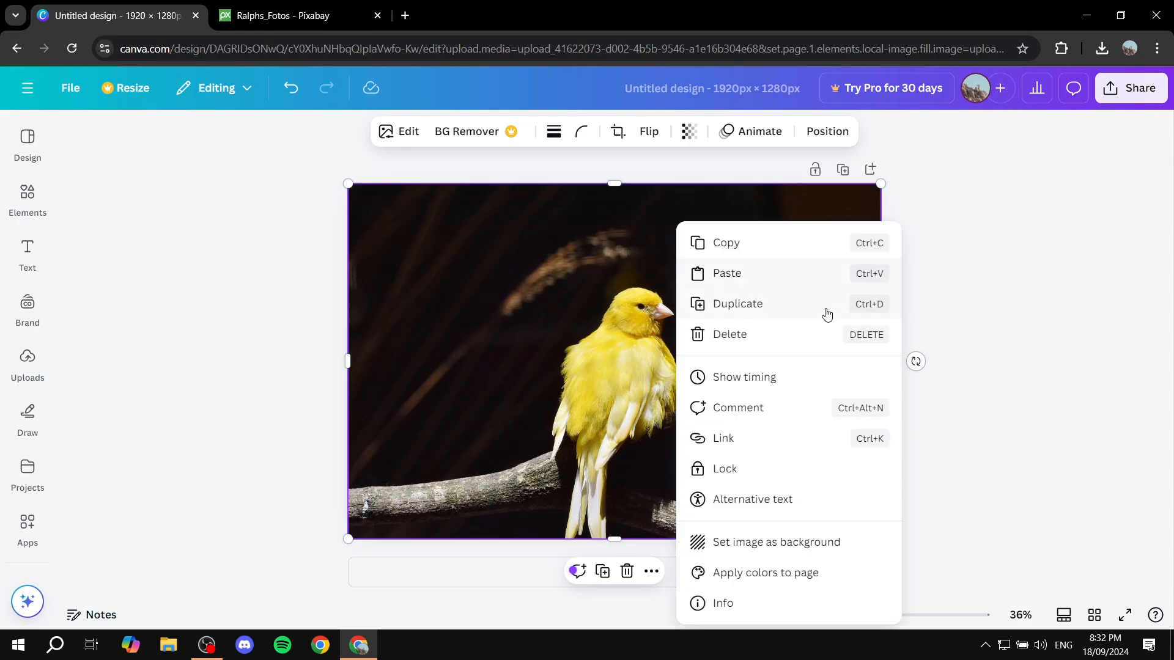
click(776, 272)
mouse_move(741, 345)
mouse_down()
mouse_move(701, 303)
mouse_move(890, 382)
mouse_move(843, 343)
mouse_move(745, 463)
mouse_move(715, 367)
mouse_move(736, 332)
mouse_move(726, 574)
mouse_move(719, 480)
mouse_move(752, 467)
mouse_move(718, 516)
mouse_move(742, 417)
mouse_move(731, 328)
mouse_move(736, 343)
mouse_move(726, 337)
mouse_up()
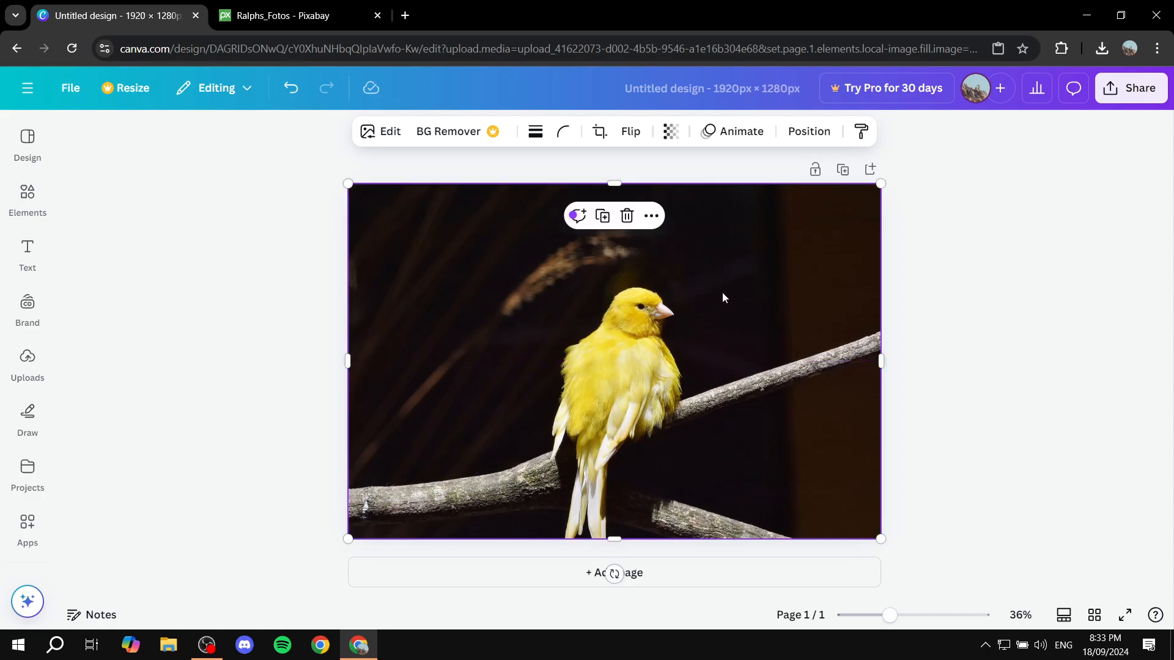
Move the pasted copy down to expose the original photo and set the original as the page background
drag(803, 272, 669, 488)
click(785, 300)
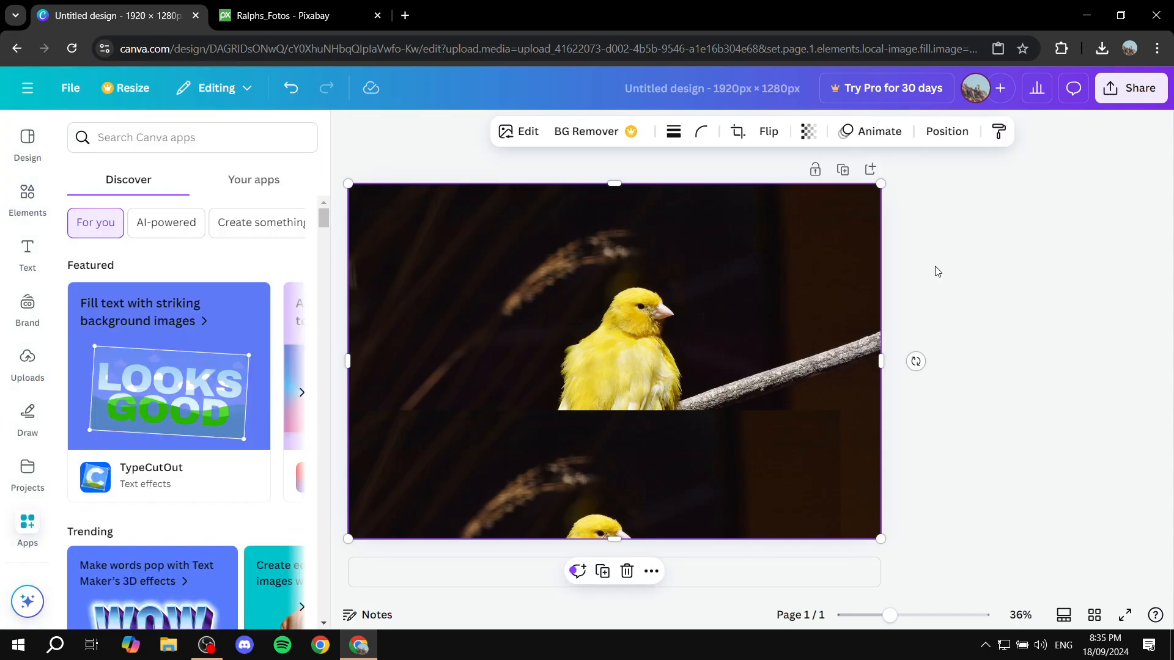
drag(658, 411, 617, 461)
right_click(652, 305)
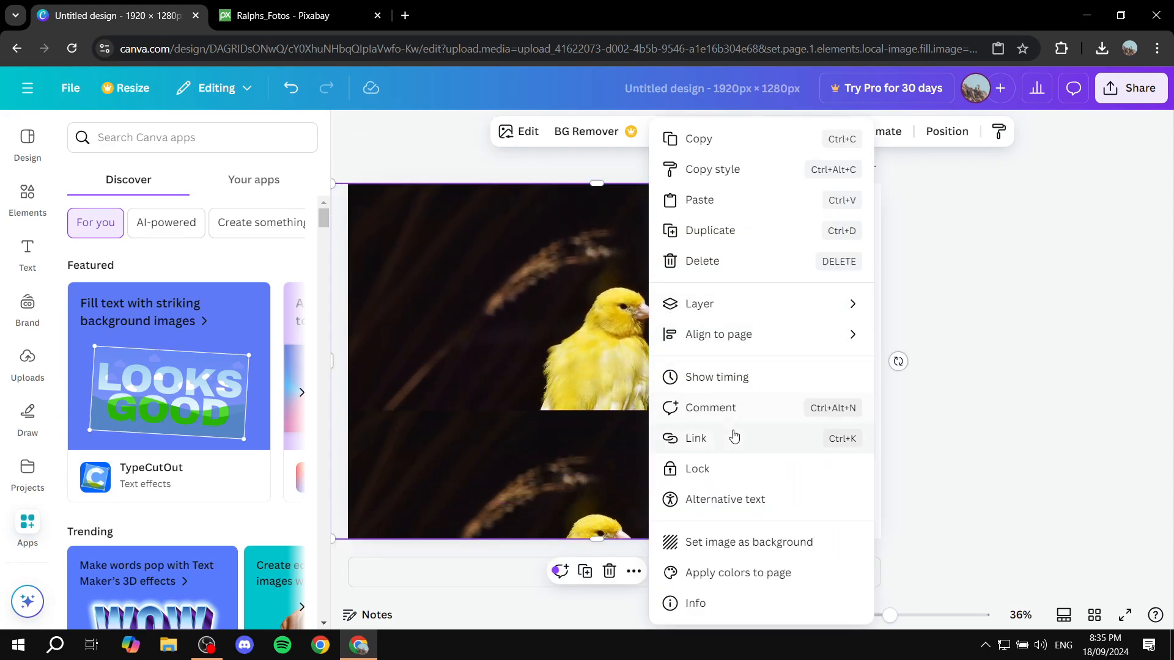
click(724, 542)
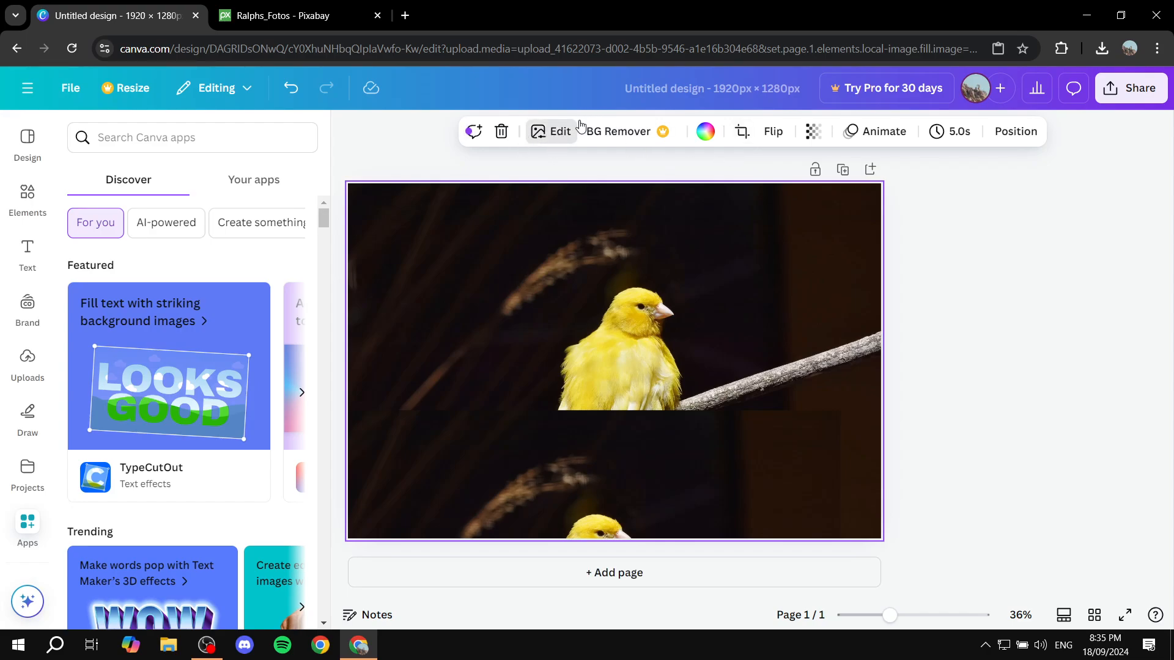
Apply the Noir filter from the Mono group to the background photo
click(547, 135)
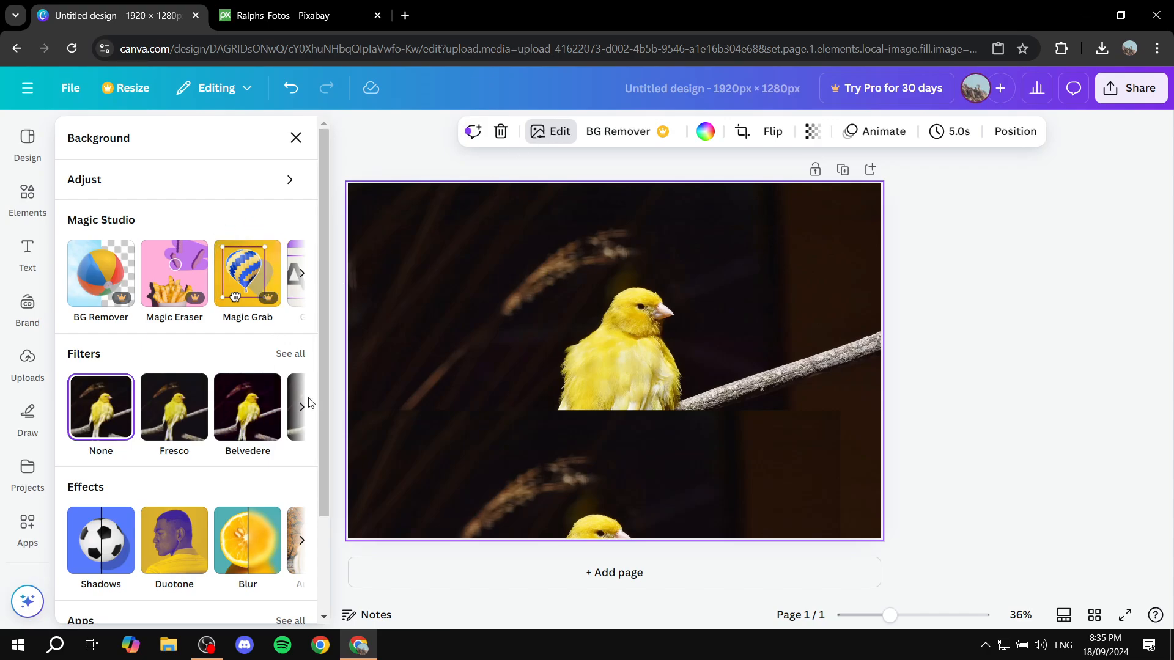
click(289, 354)
scroll(263, 355, down, 8)
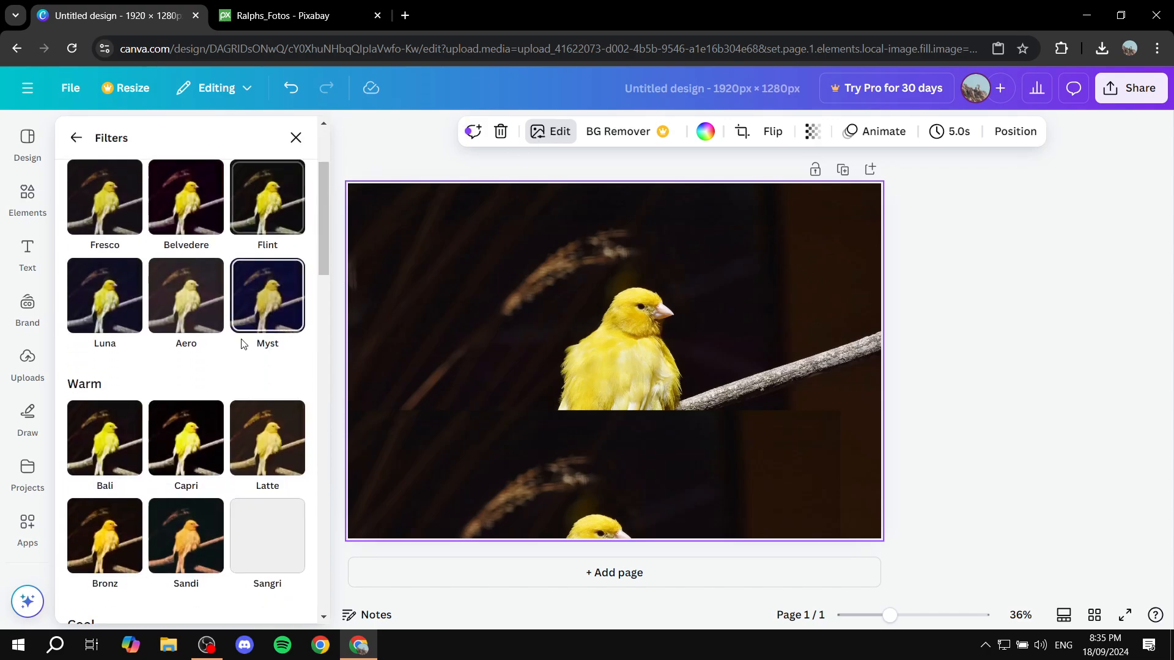
scroll(240, 346, down, 9)
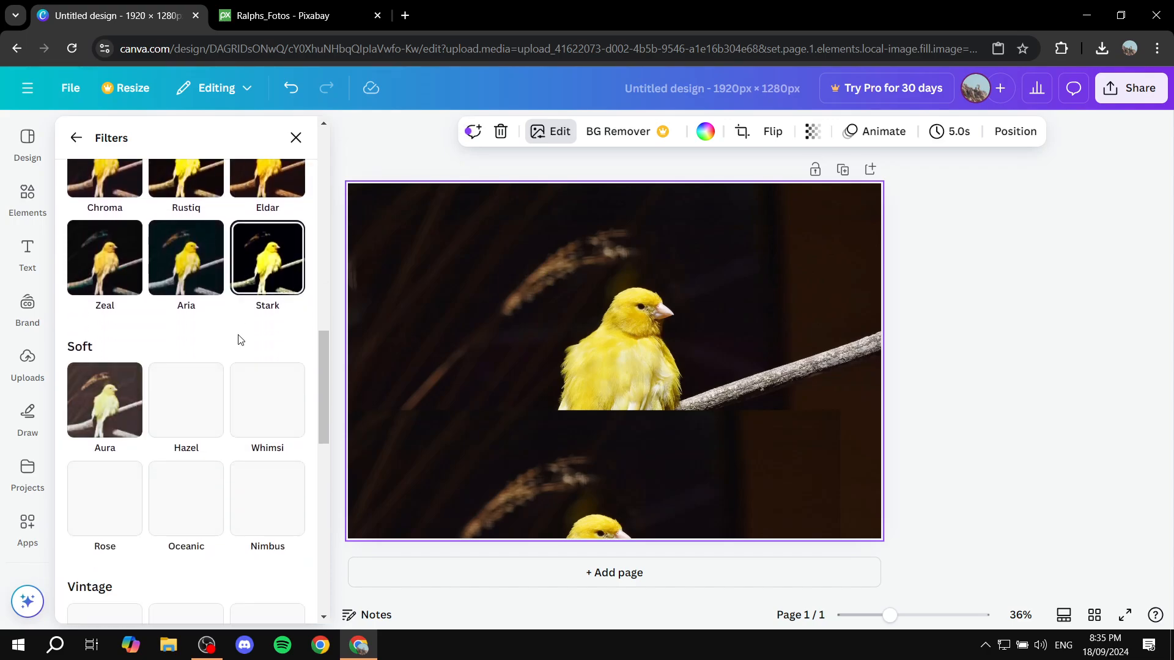
scroll(249, 315, down, 6)
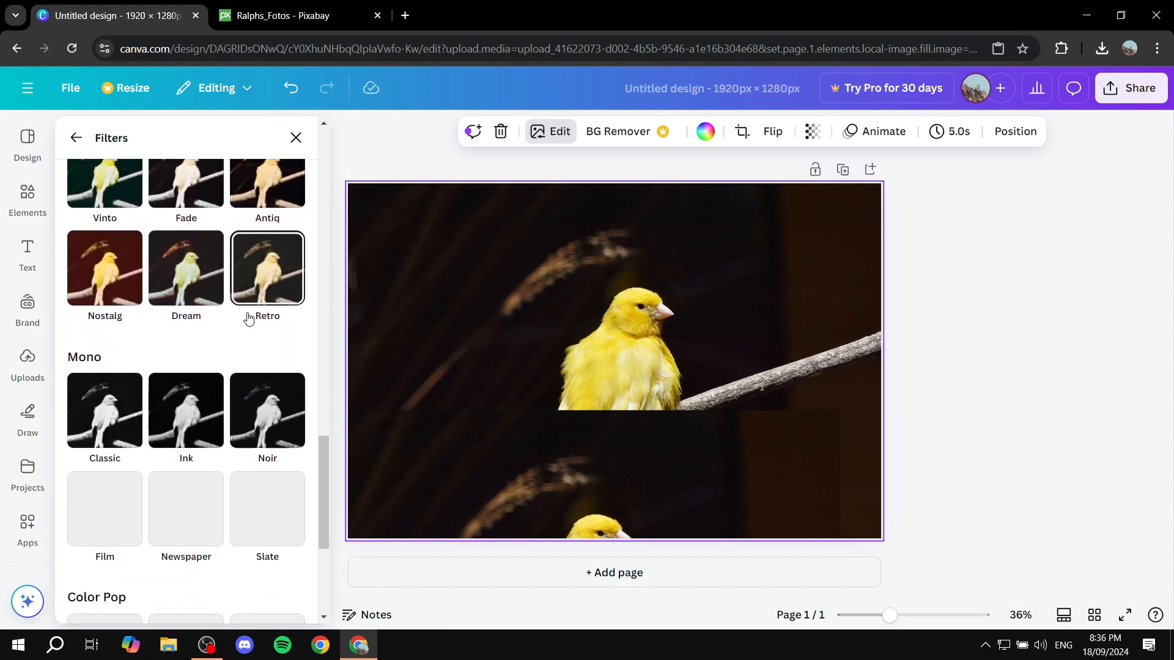
click(267, 272)
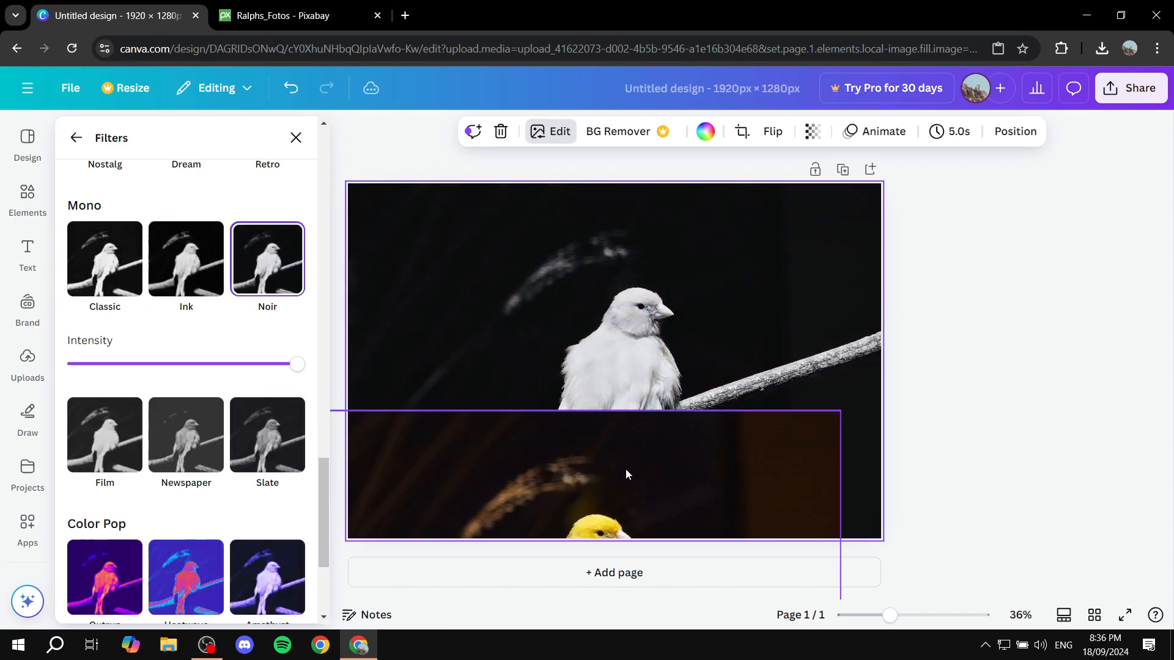
Move the colour copy of the canary photo back so it aligns exactly with the page
drag(626, 468, 662, 246)
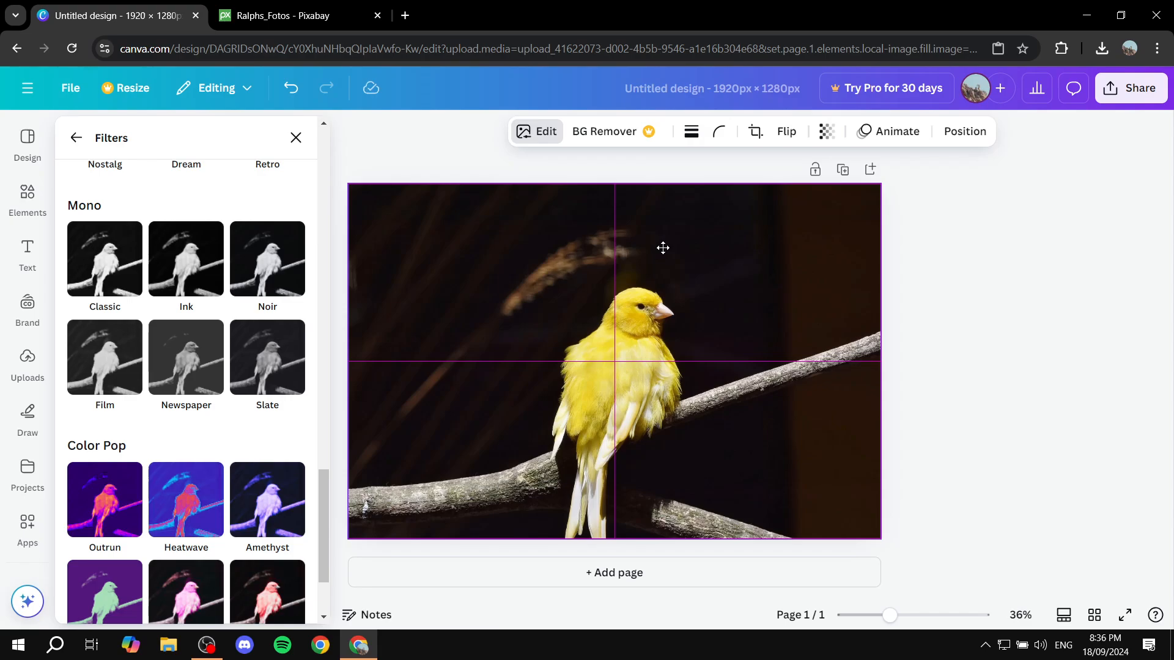
drag(662, 247, 663, 248)
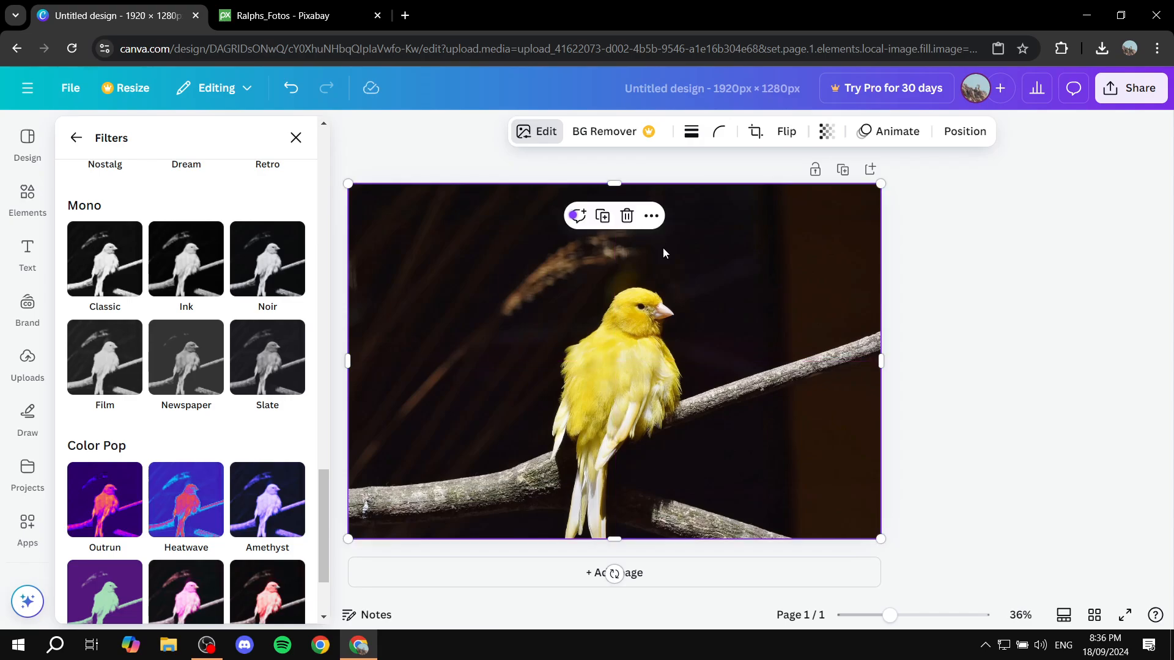
Try to remove the background of the colour canary photo with BG Remover
click(608, 132)
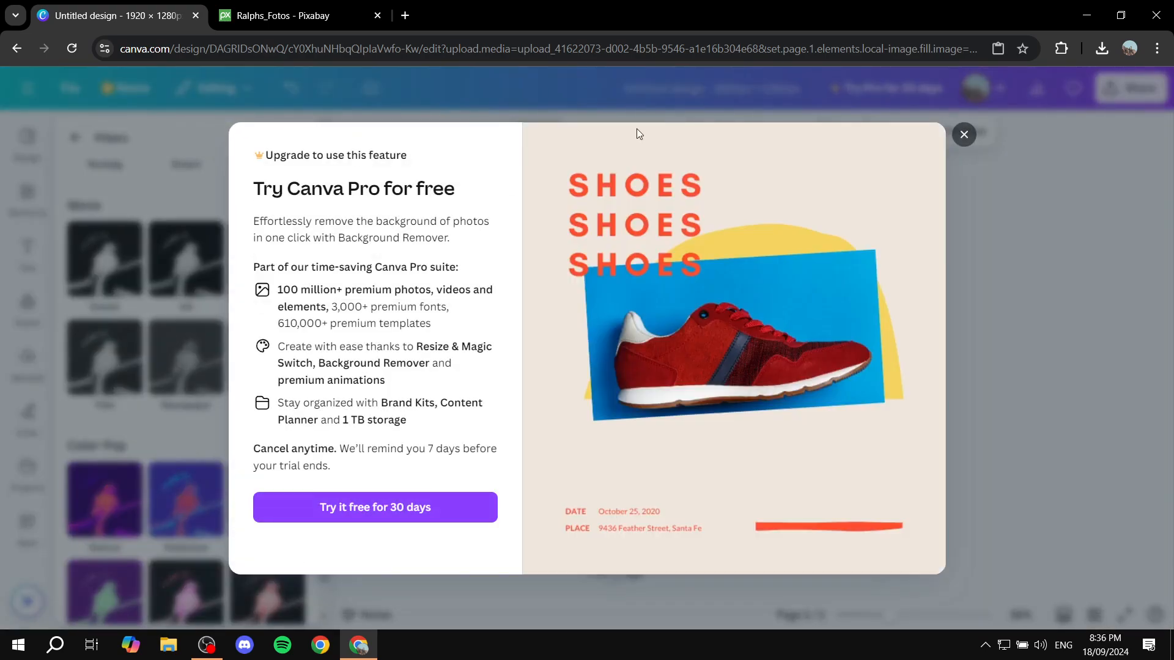
click(963, 134)
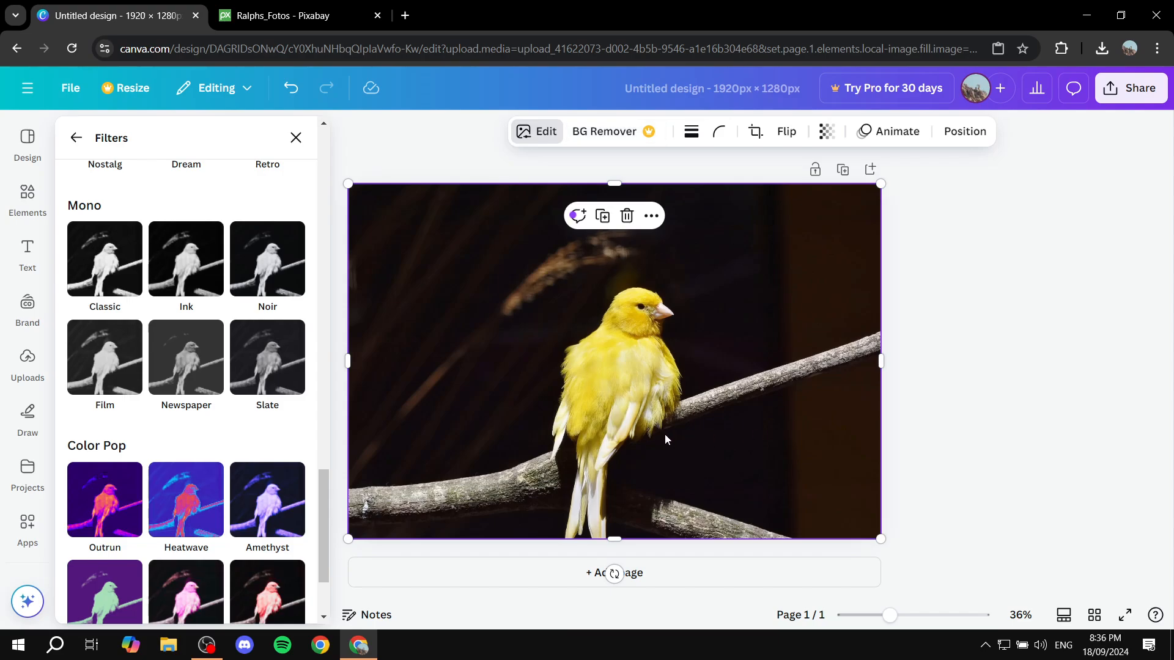
mouse_move(725, 306)
mouse_down()
mouse_move(724, 443)
mouse_move(739, 386)
mouse_move(710, 314)
mouse_move(719, 299)
mouse_up()
Search Google for "background remover" in a new browser tab and open the remove.bg site
click(404, 16)
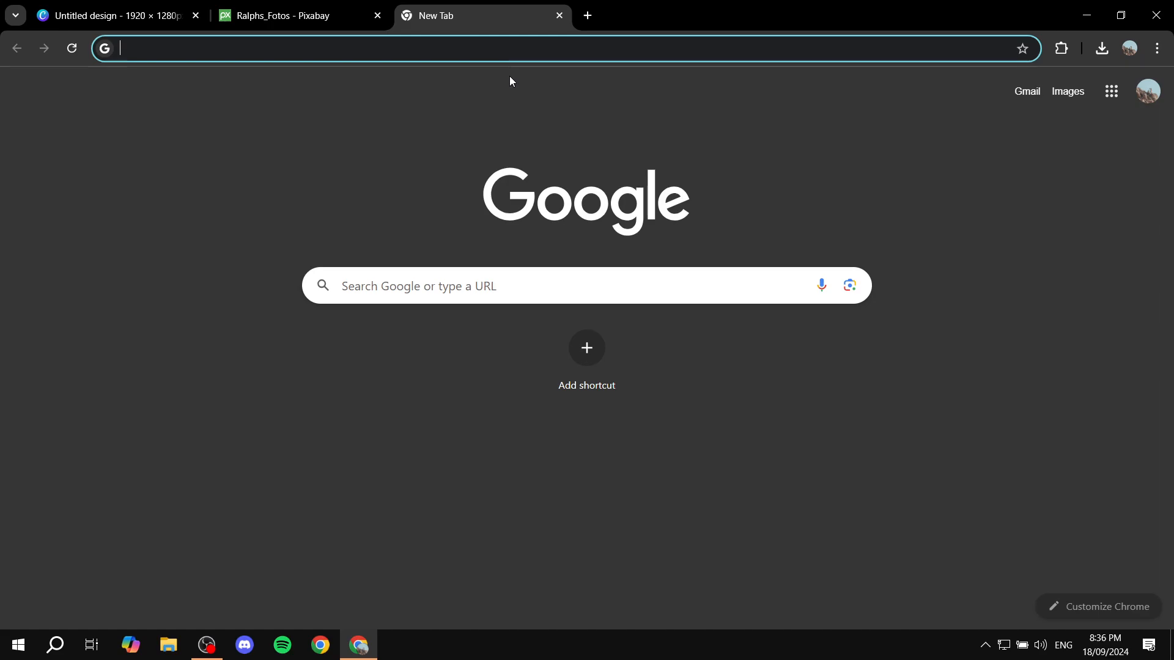
text(B)
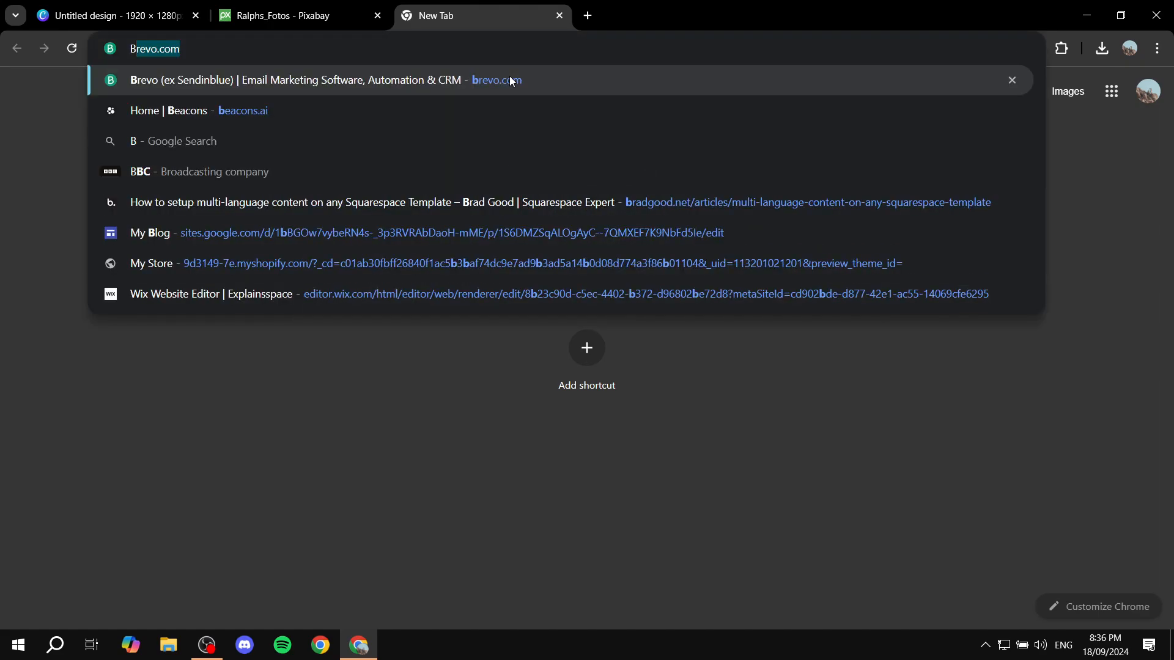
text(ackground re)
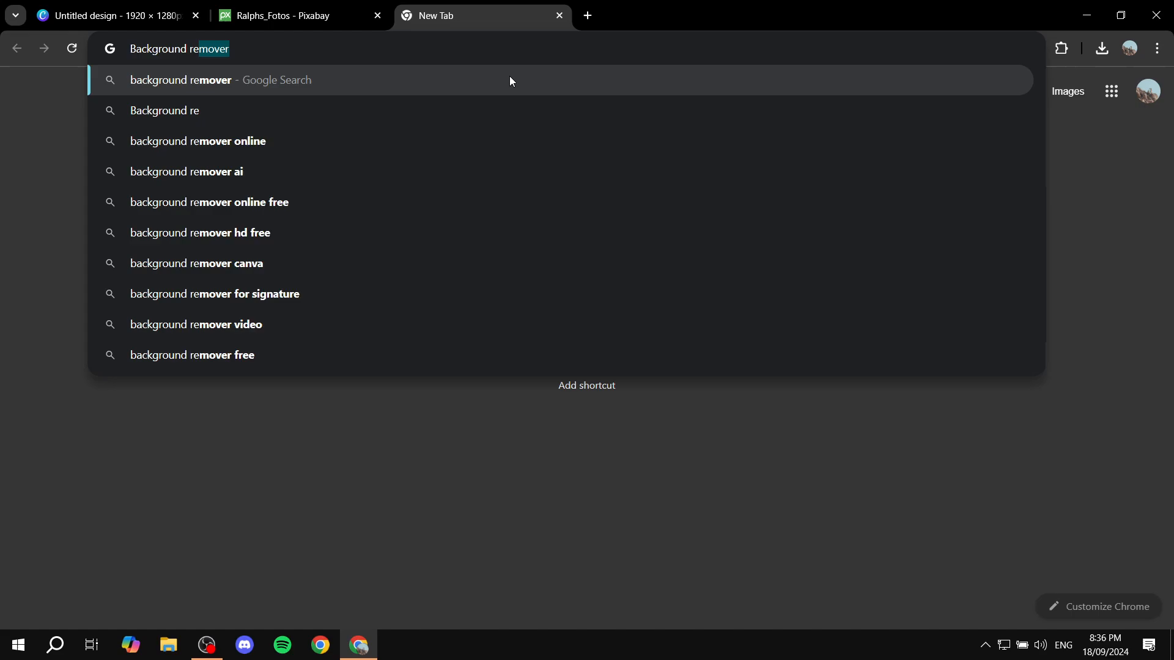
key(Return)
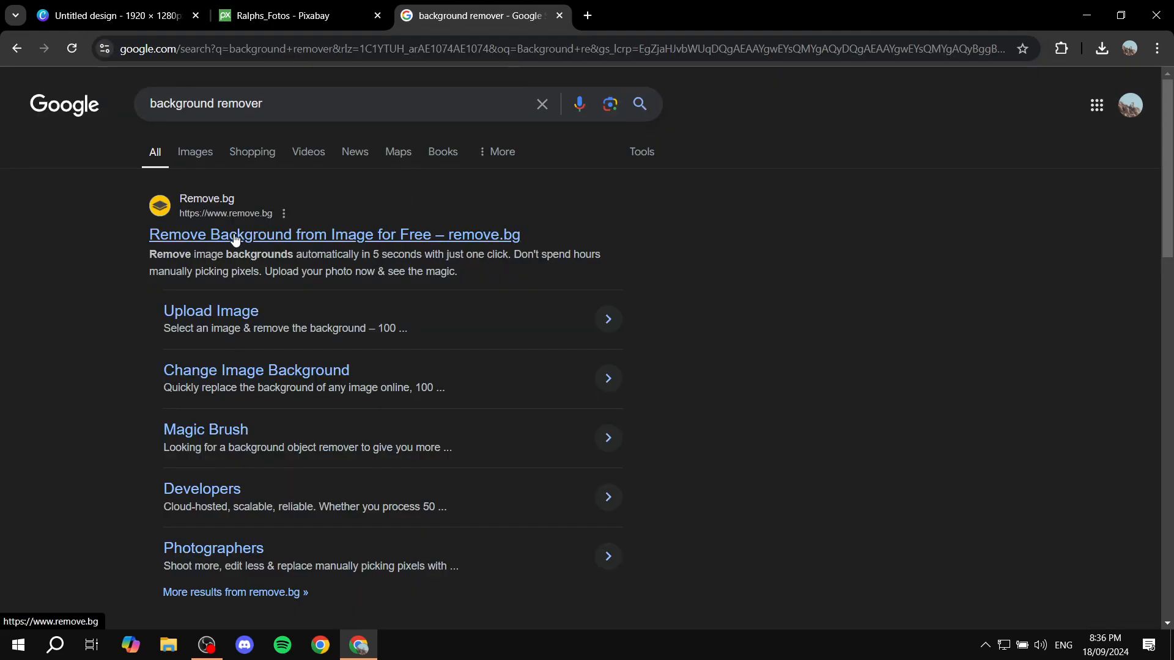
click(243, 242)
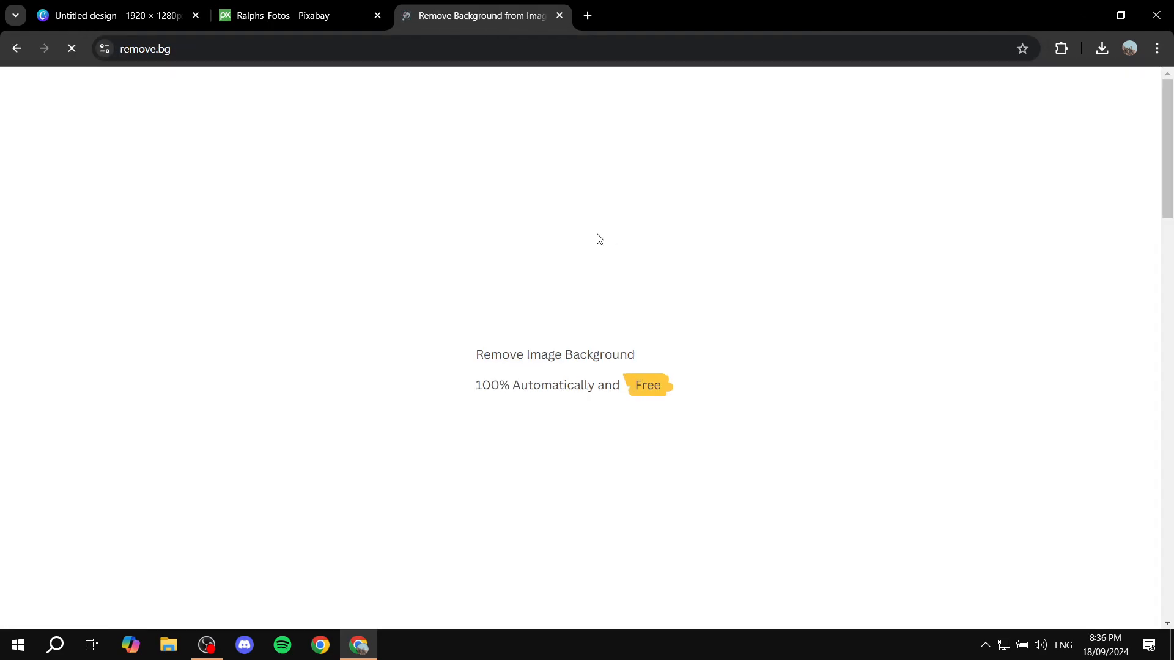
Upload canary-4248324_1920.jpg to remove.bg for background removal and dismiss the cookie notice
click(795, 382)
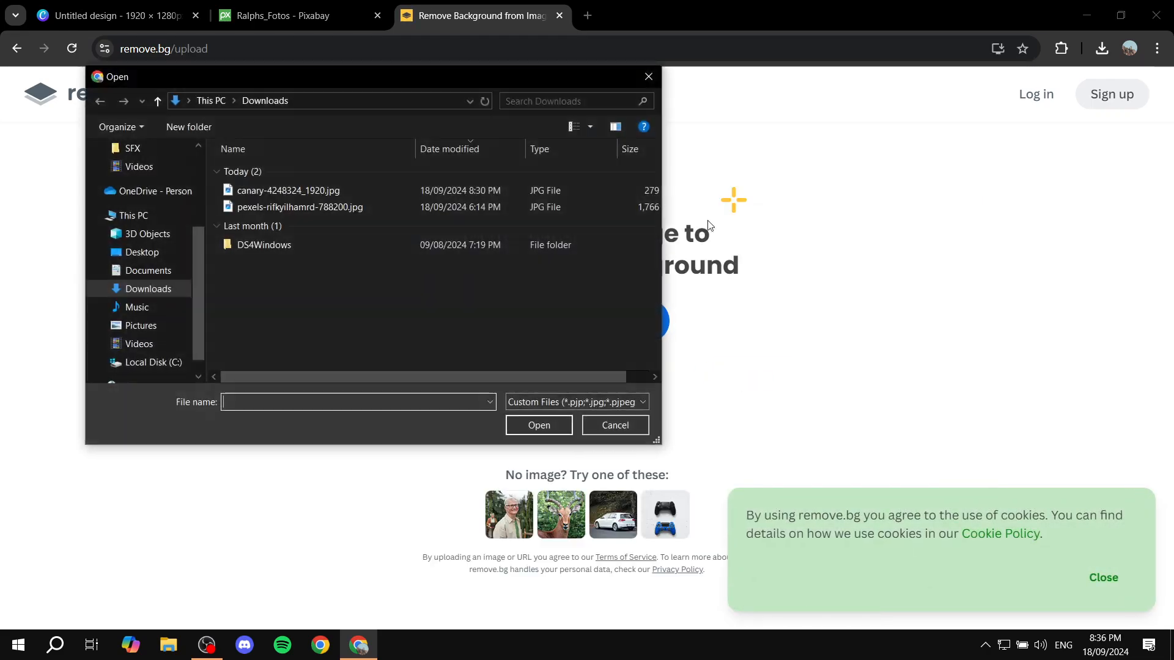
double_click(328, 190)
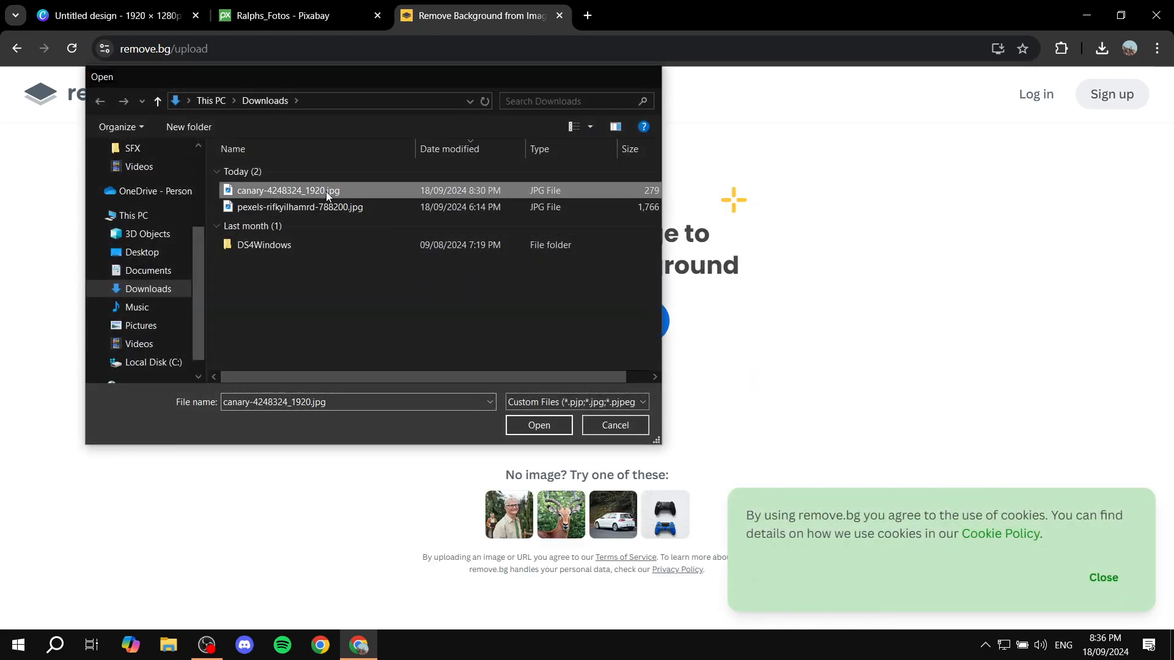
click(1103, 578)
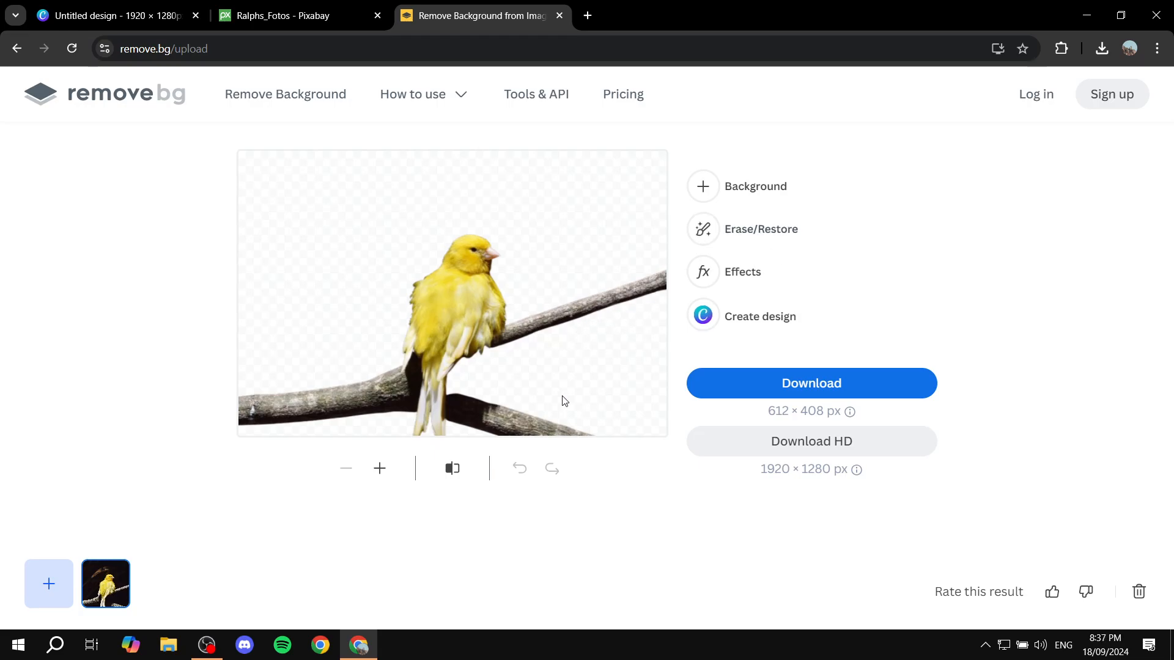
Erase the branches on both sides of the canary with the Magic Brush and download the 612 × 408 px cutout
click(795, 232)
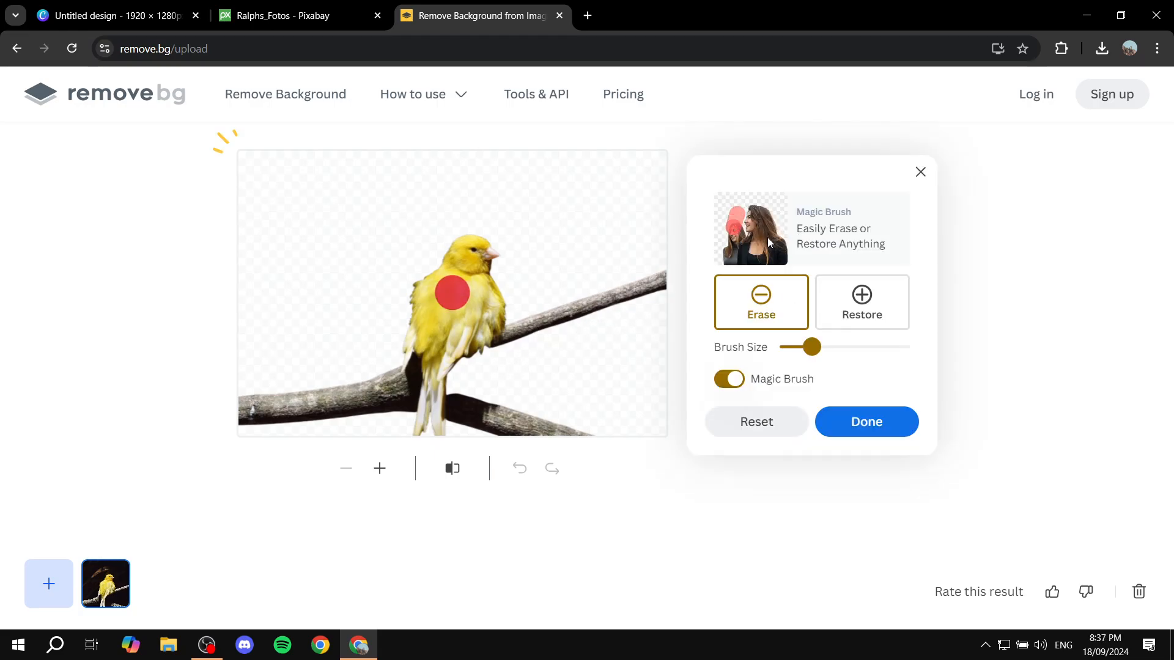
drag(662, 285, 604, 298)
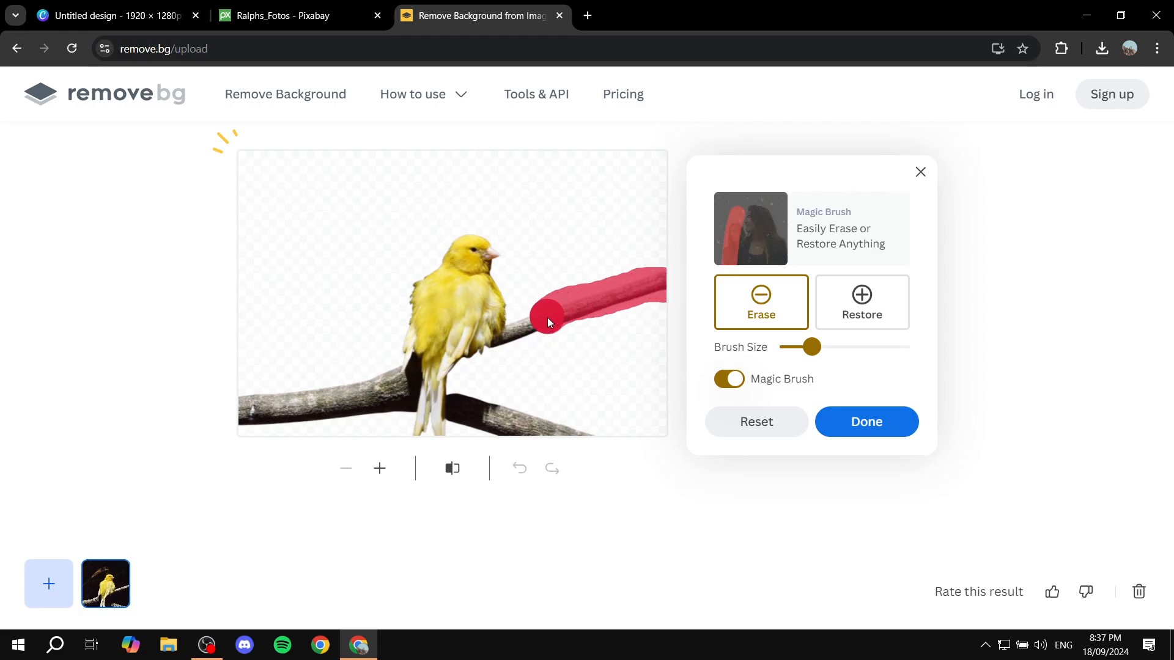
drag(522, 332, 504, 343)
mouse_move(571, 413)
mouse_down()
mouse_move(602, 441)
mouse_move(556, 435)
mouse_move(567, 421)
mouse_move(536, 433)
mouse_move(463, 400)
mouse_move(460, 416)
mouse_move(398, 369)
mouse_up()
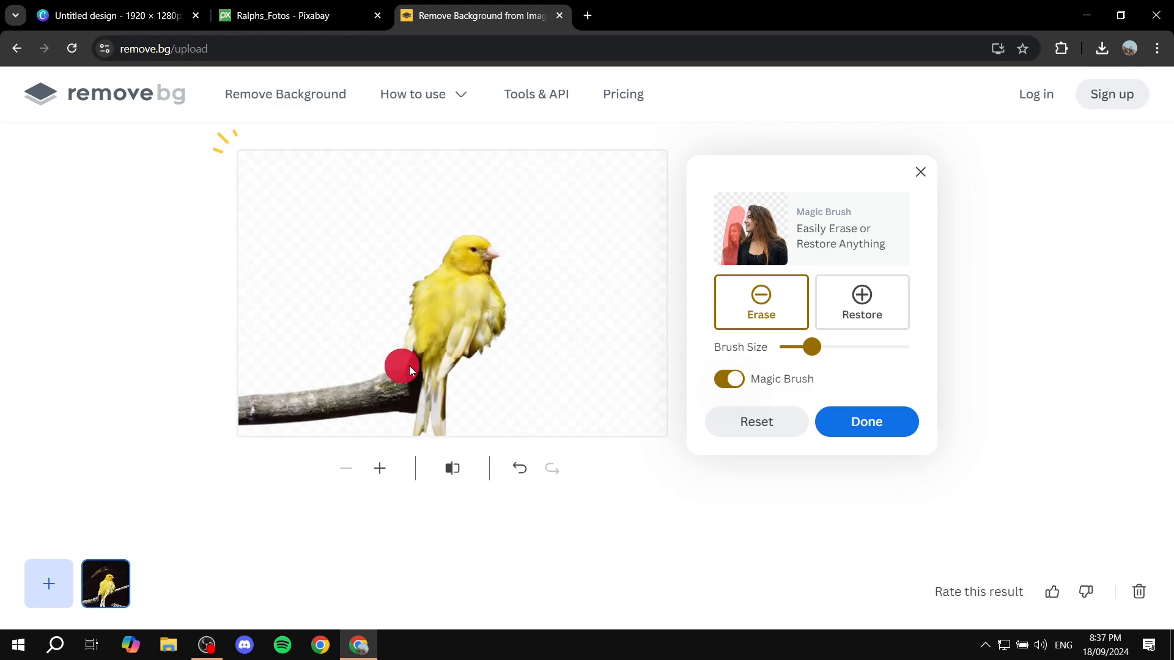
mouse_move(403, 373)
mouse_down()
mouse_move(400, 407)
mouse_move(374, 392)
mouse_move(292, 407)
mouse_move(321, 424)
mouse_move(329, 417)
mouse_move(243, 417)
mouse_up()
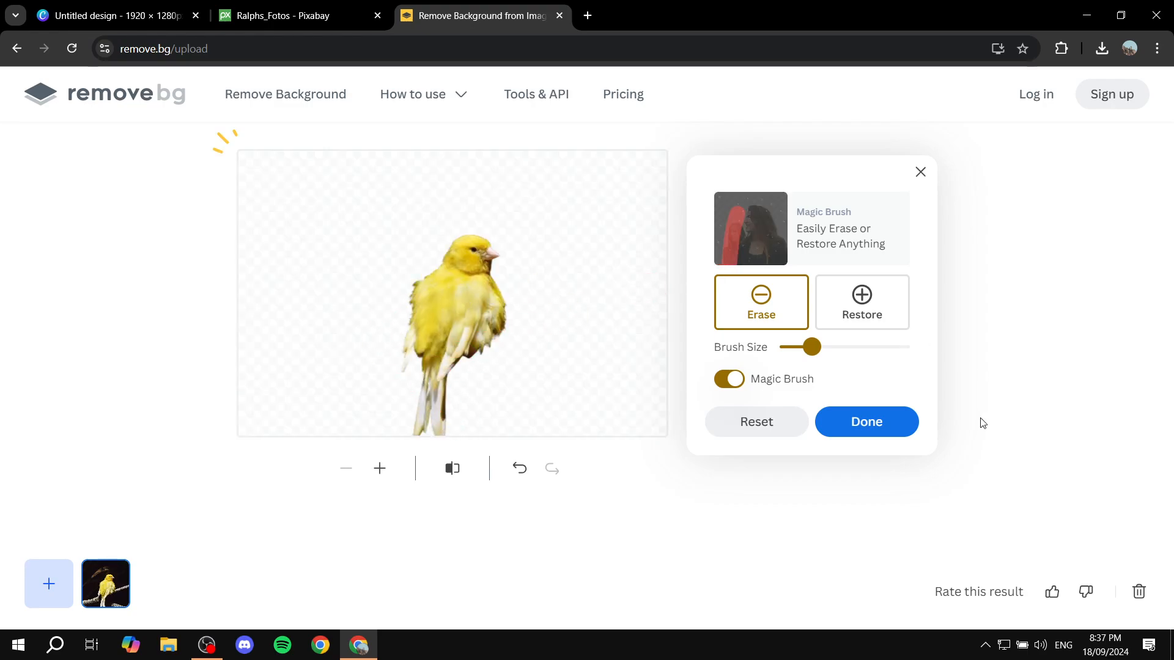
click(885, 426)
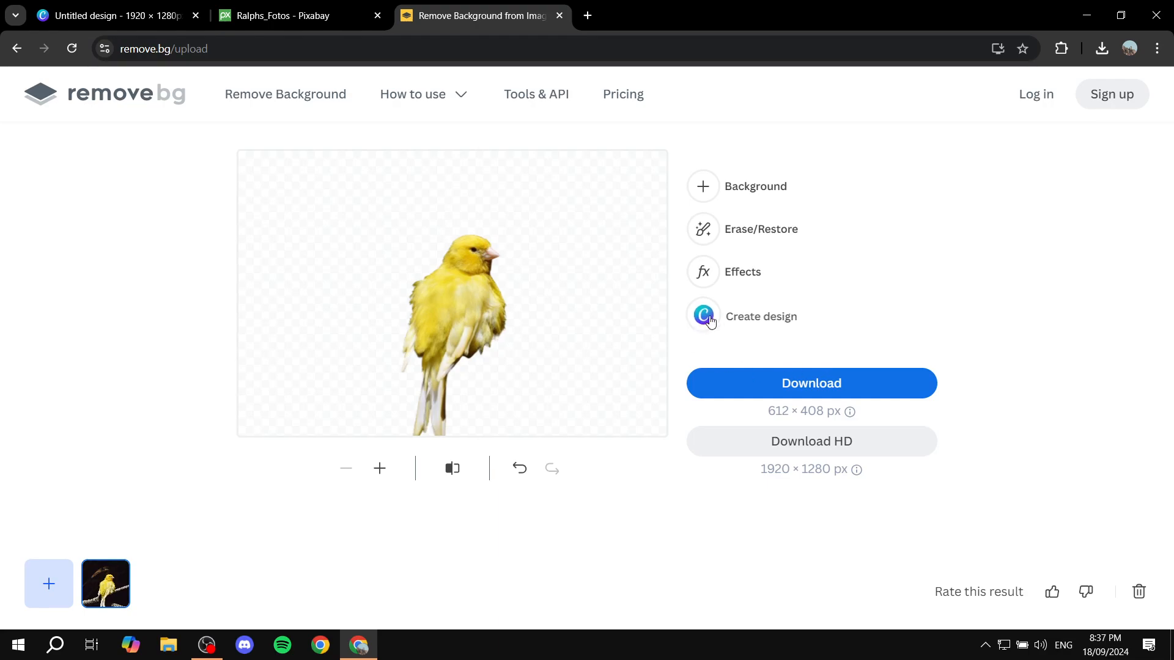
click(820, 387)
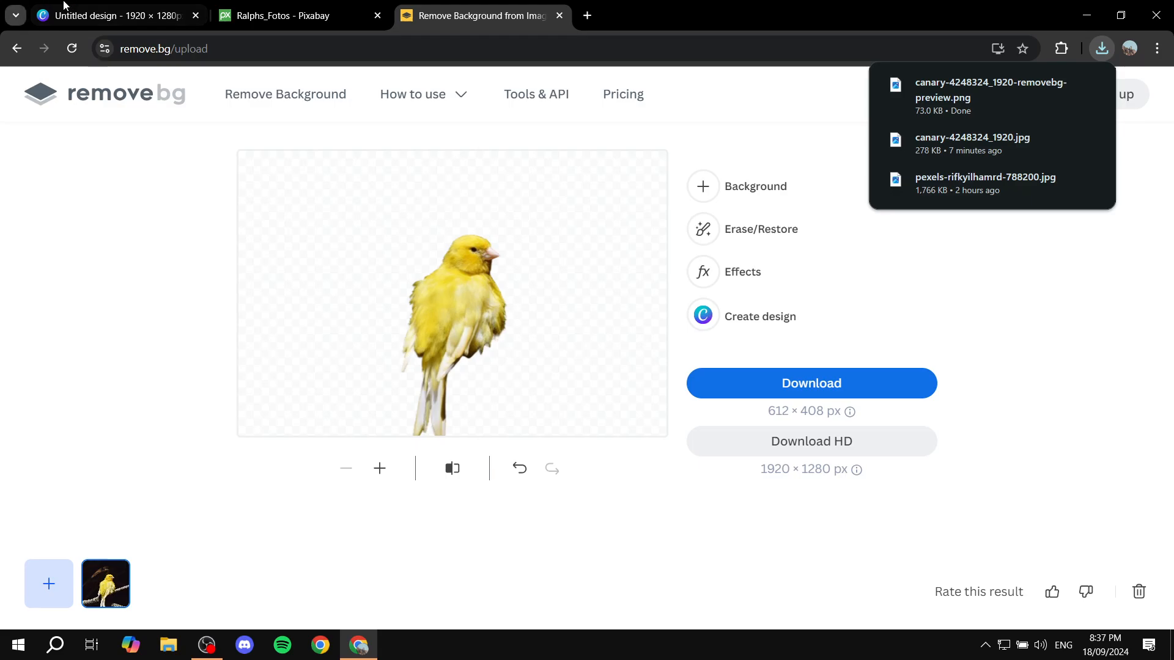
Return to the Canva design and delete the full-colour canary photo covering the black-and-white one
click(116, 16)
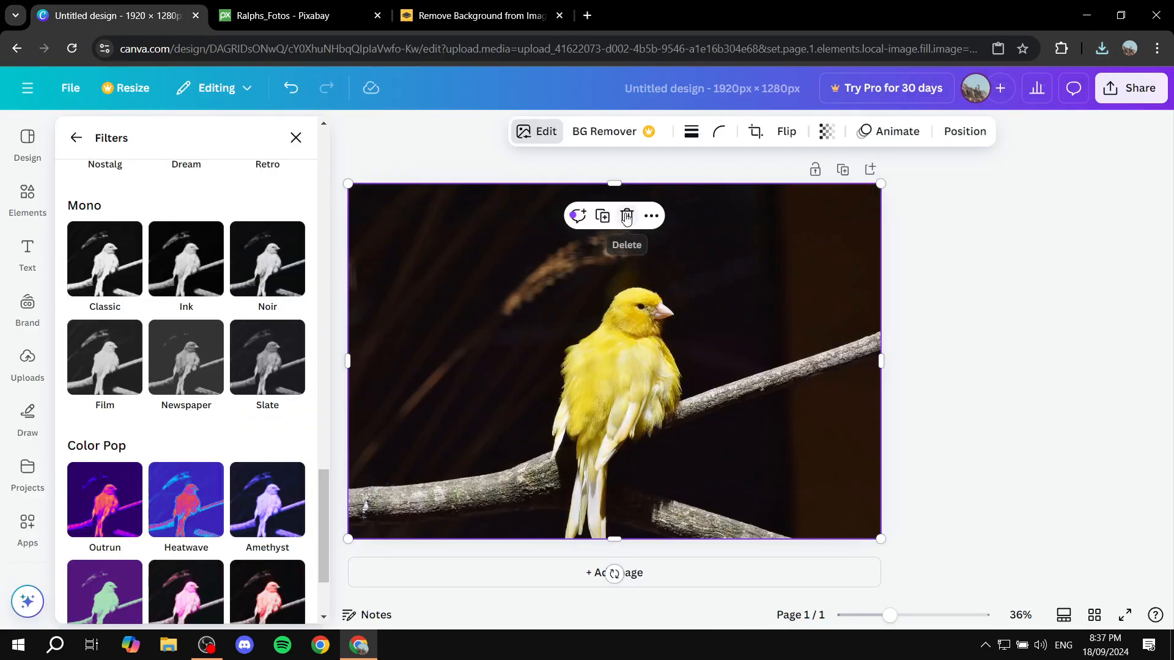
drag(734, 253, 749, 335)
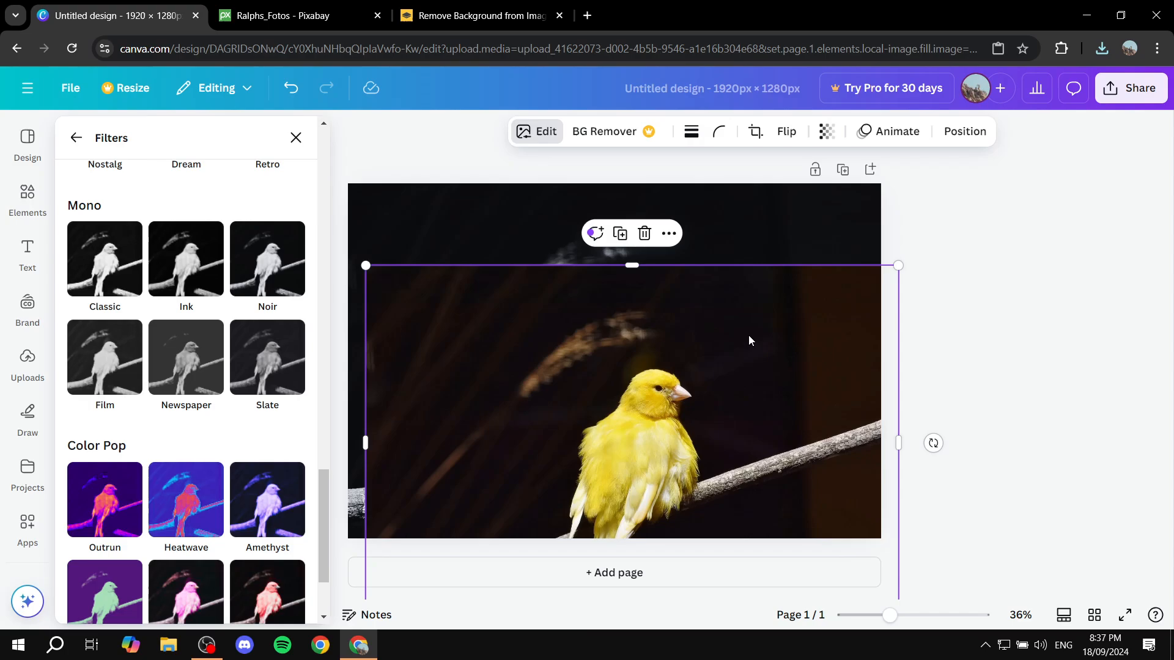
key(Delete)
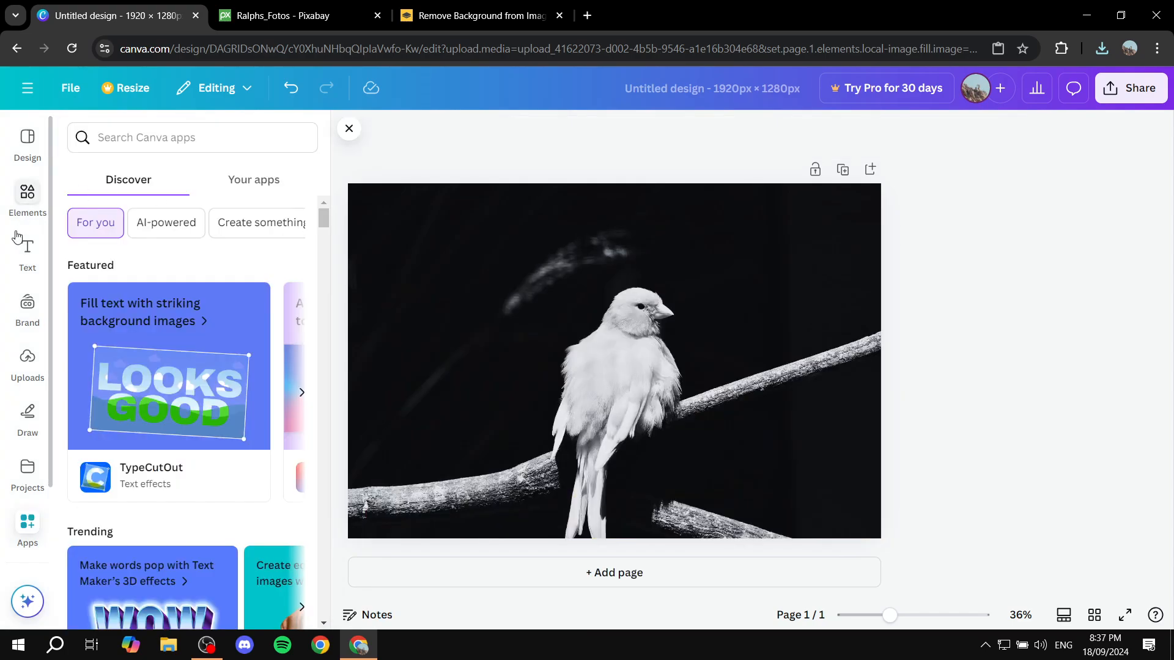
Upload canary-4248324_1920-removebg-preview.png from Downloads and add it to the page
click(24, 361)
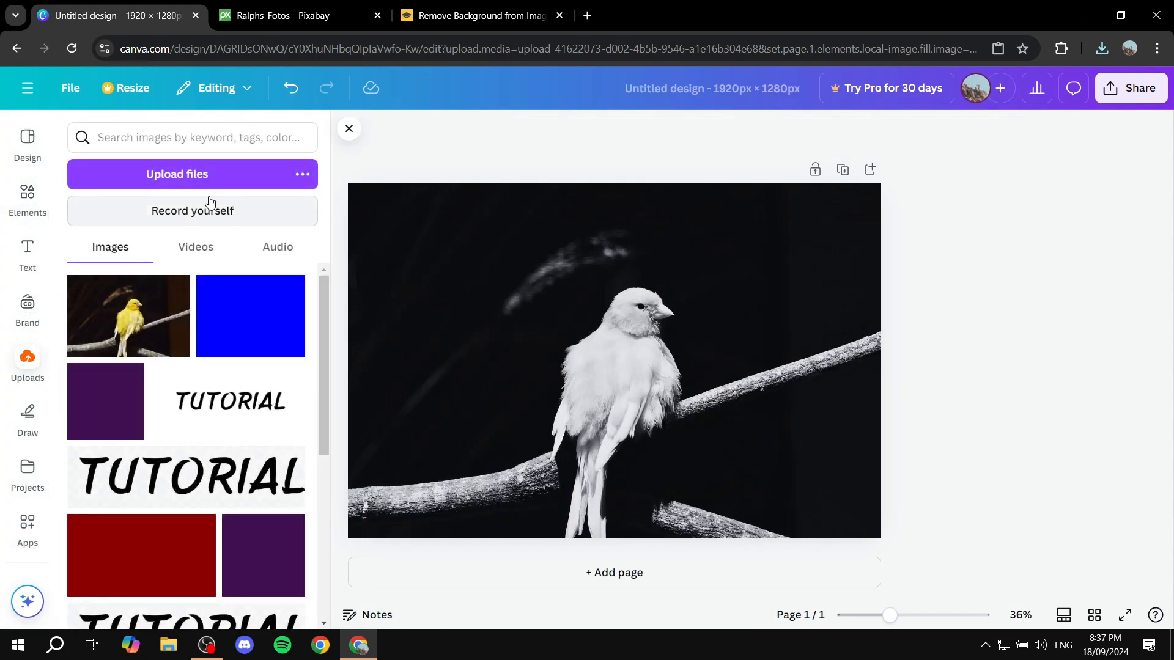
click(196, 177)
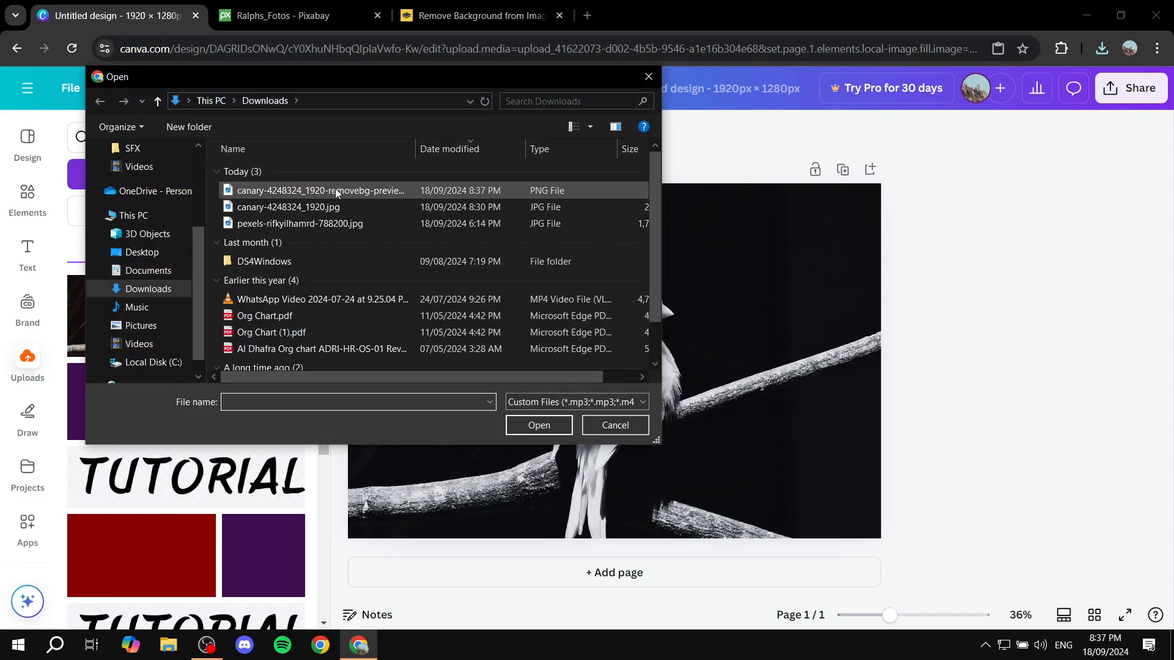
double_click(335, 190)
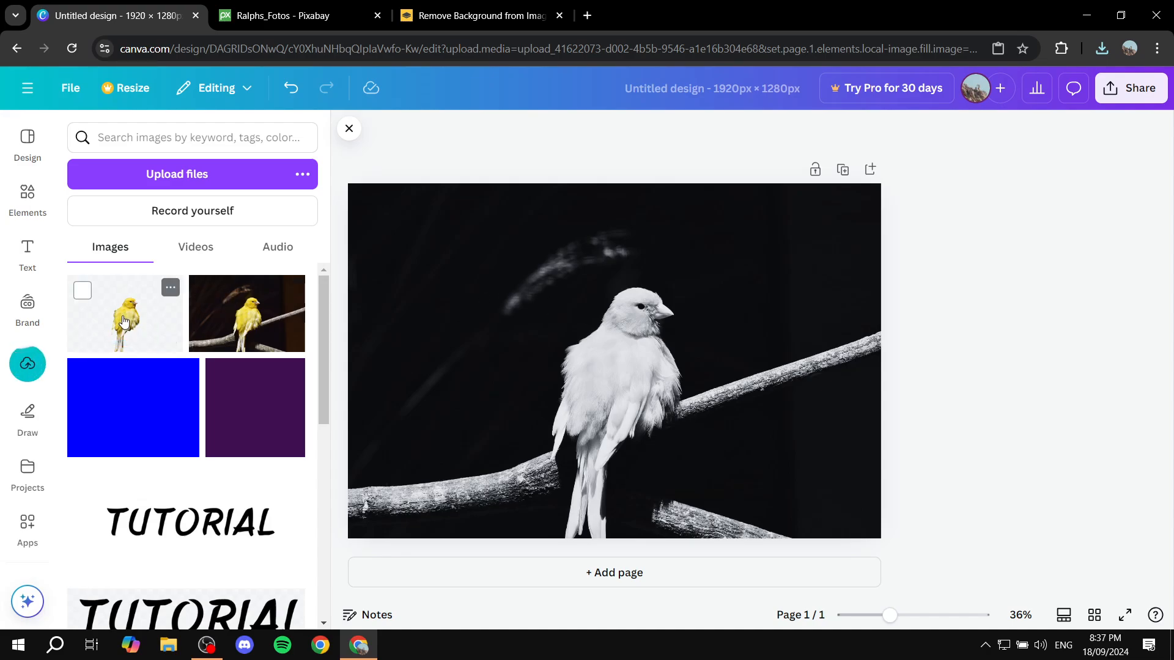
click(124, 322)
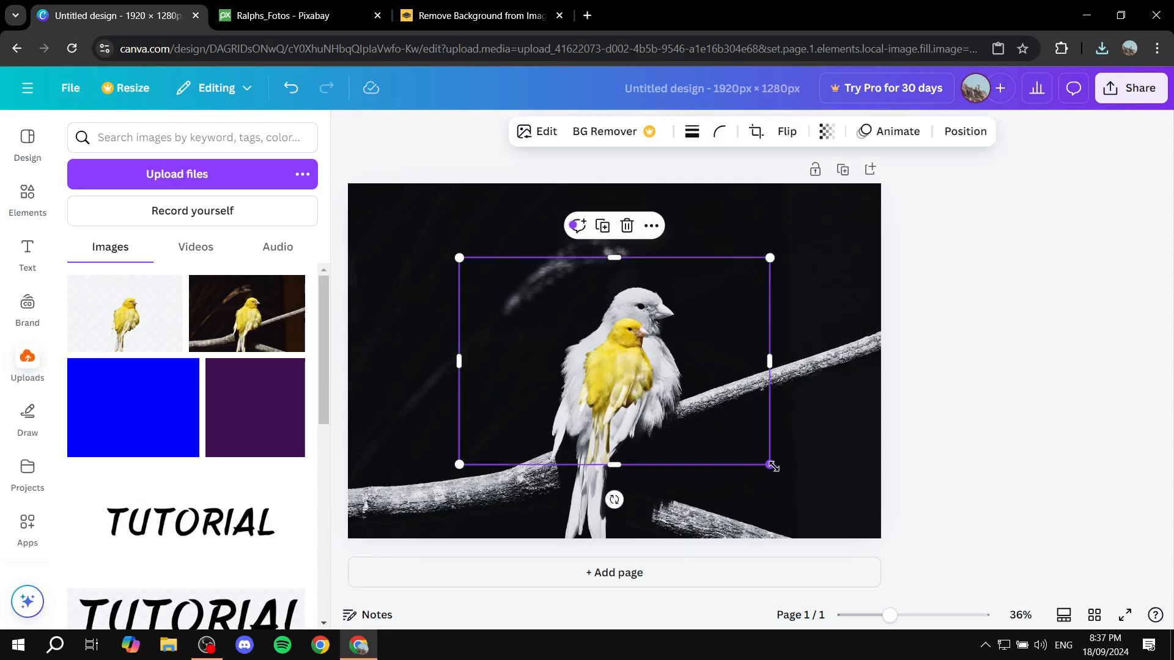
Enlarge the canary cutout to fill the whole page so it lines up exactly with the black-and-white bird, and deselect it
drag(772, 466, 871, 532)
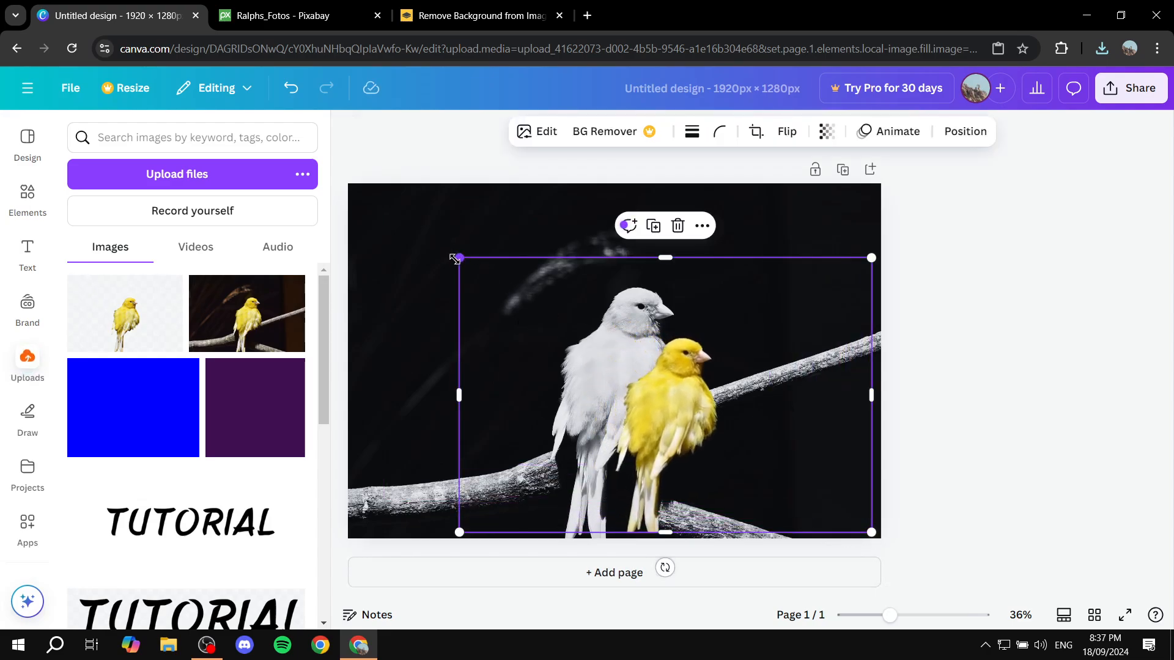
drag(455, 259, 351, 183)
drag(872, 533, 881, 538)
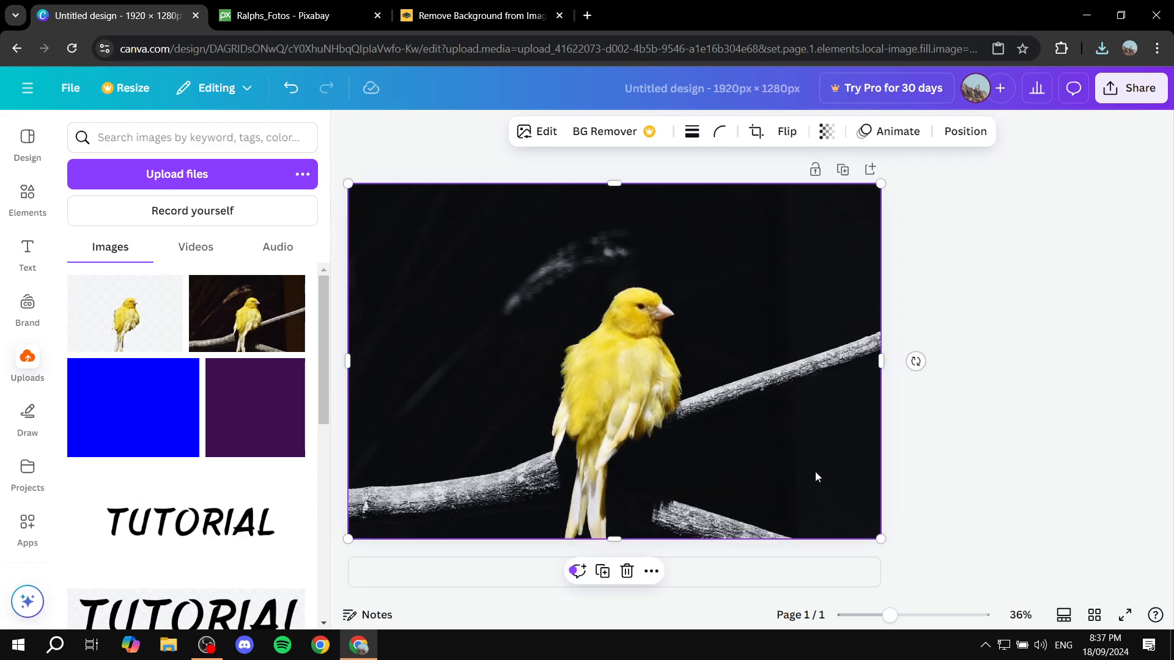
mouse_move(820, 474)
mouse_down()
mouse_move(807, 469)
mouse_move(825, 477)
mouse_up()
click(1010, 237)
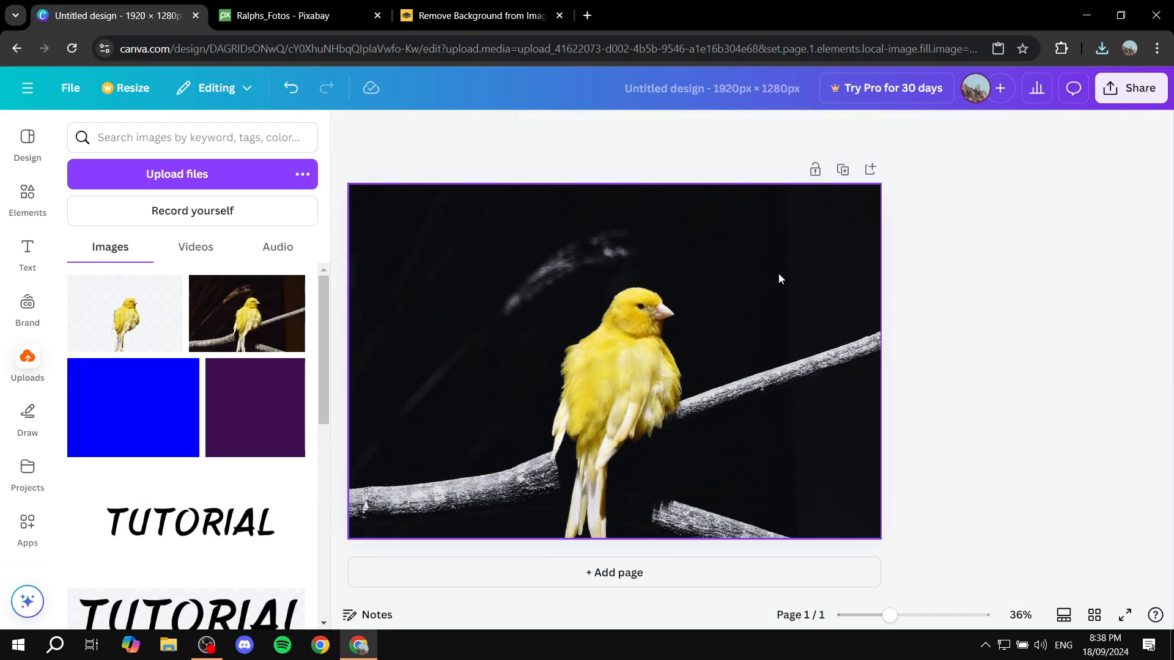